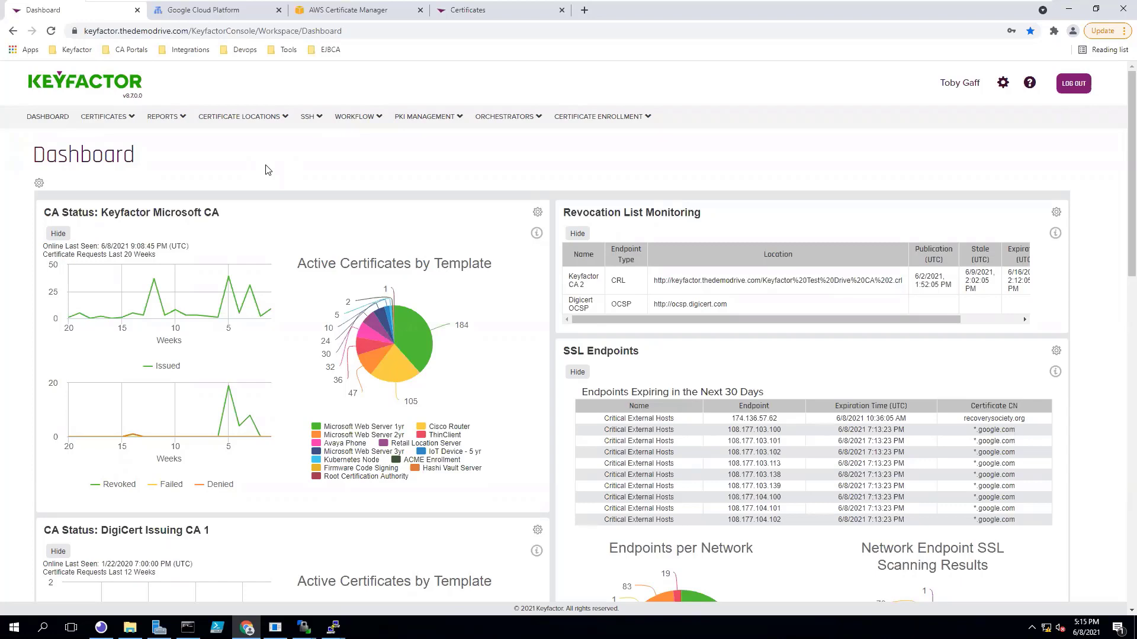
# Open the keyfactor-se-gcp store from Certificate Stores and save it with its 1-minute inventory schedule
pyautogui.click(242, 117)
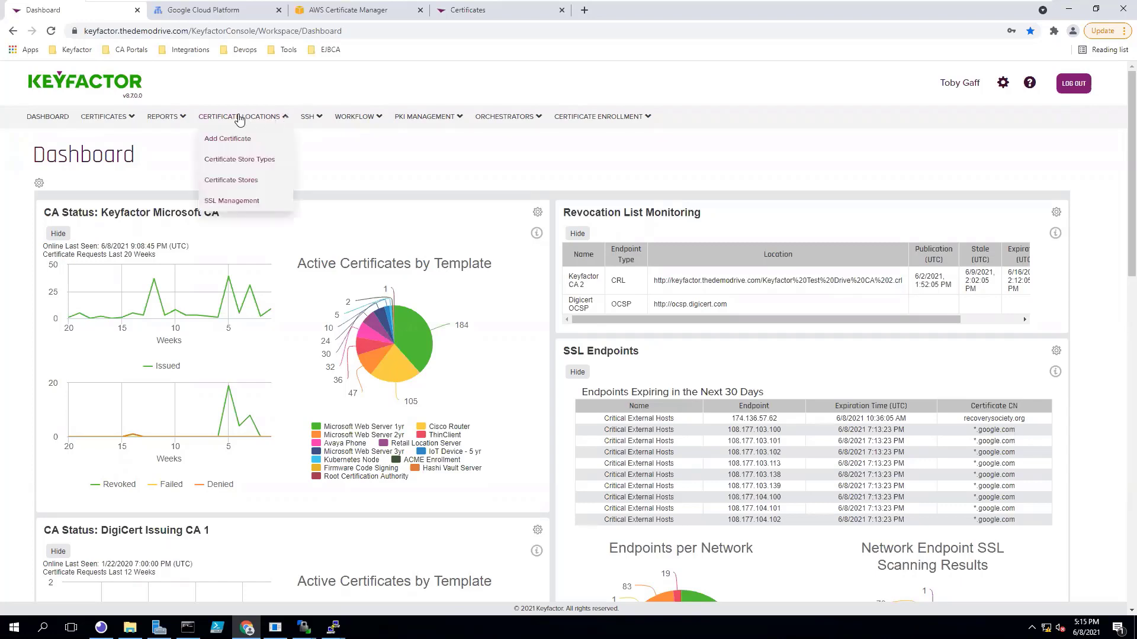
pyautogui.click(243, 182)
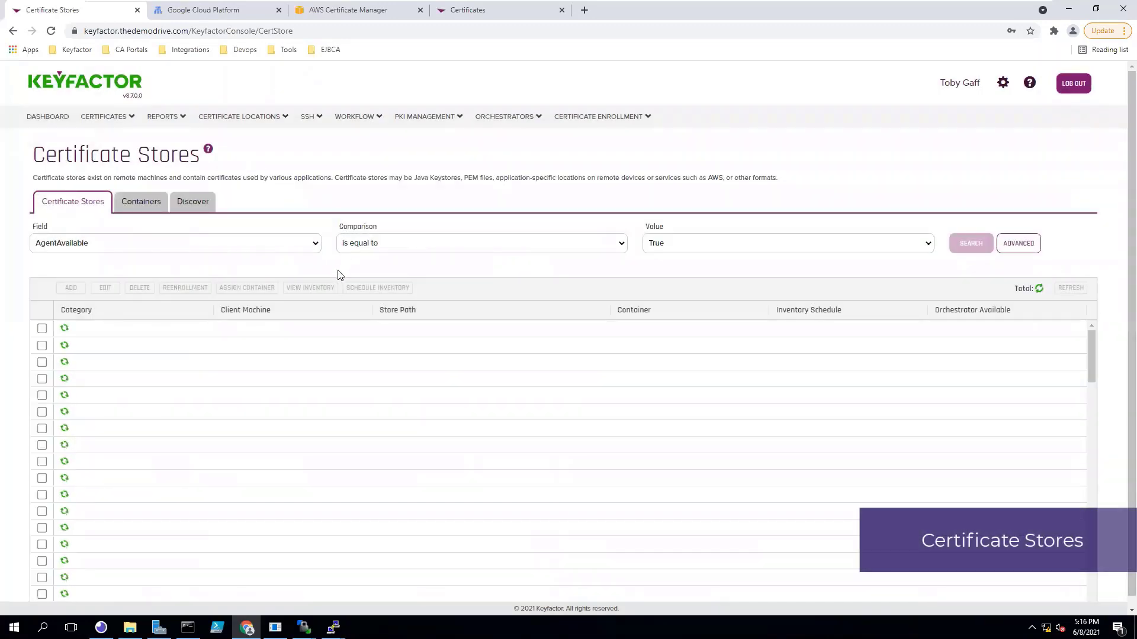
pyautogui.scroll(-1, 340, 275)
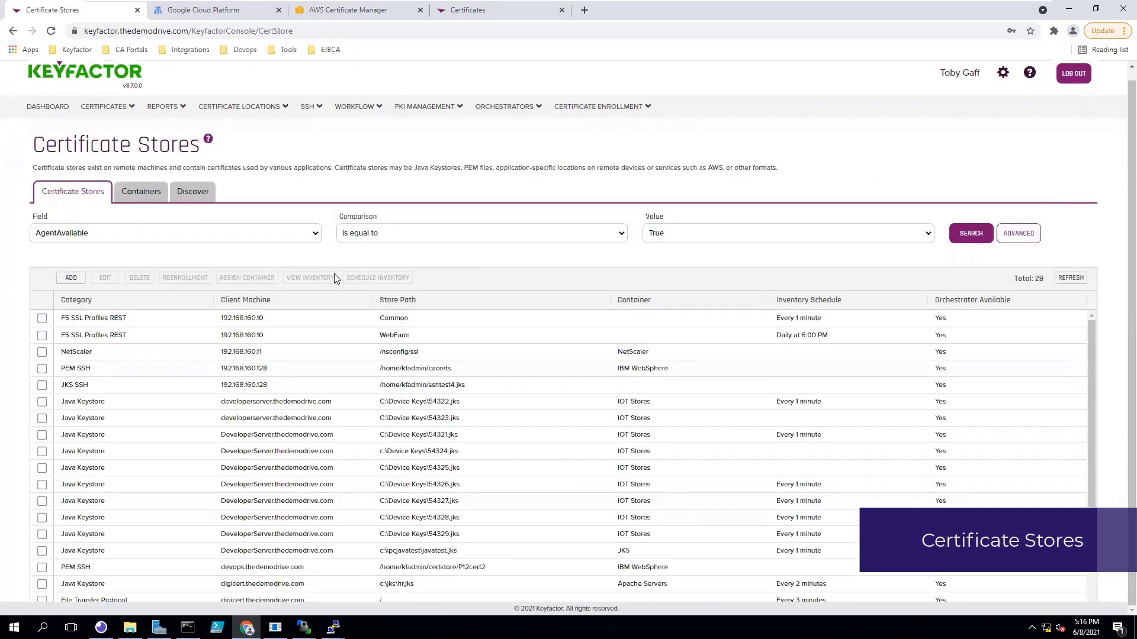
pyautogui.scroll(-3, 277, 397)
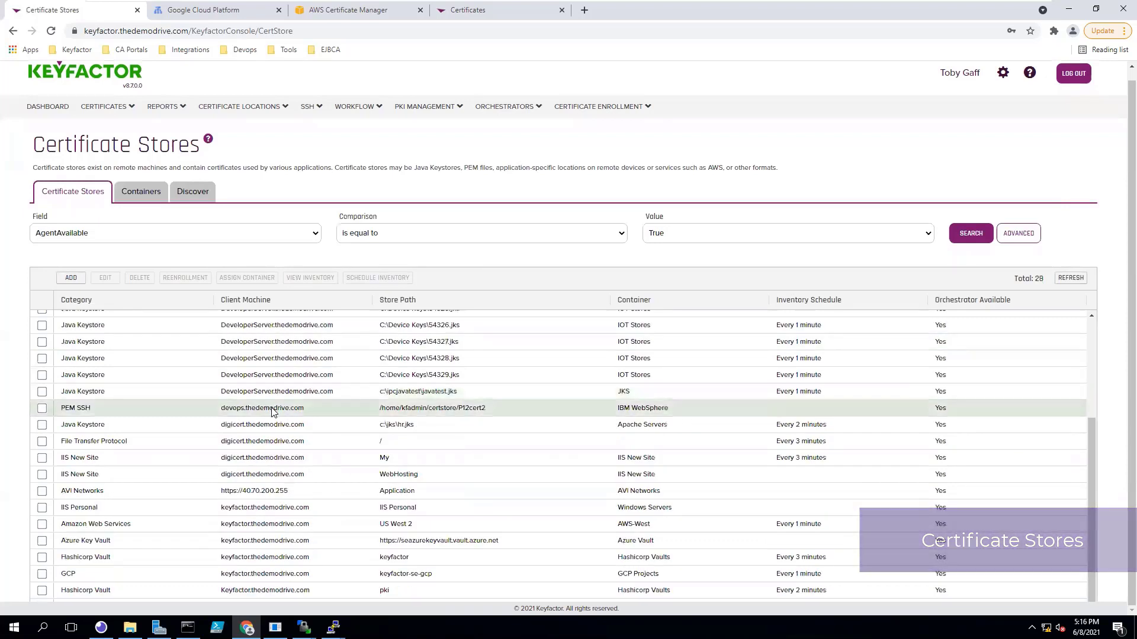
pyautogui.doubleClick(214, 580)
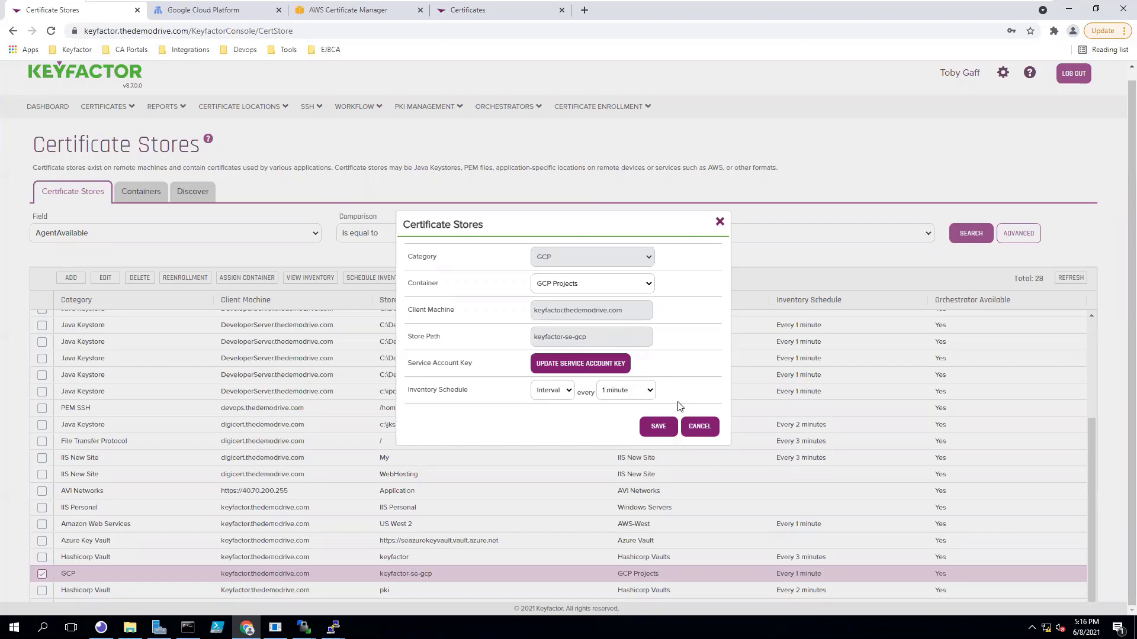
pyautogui.click(657, 425)
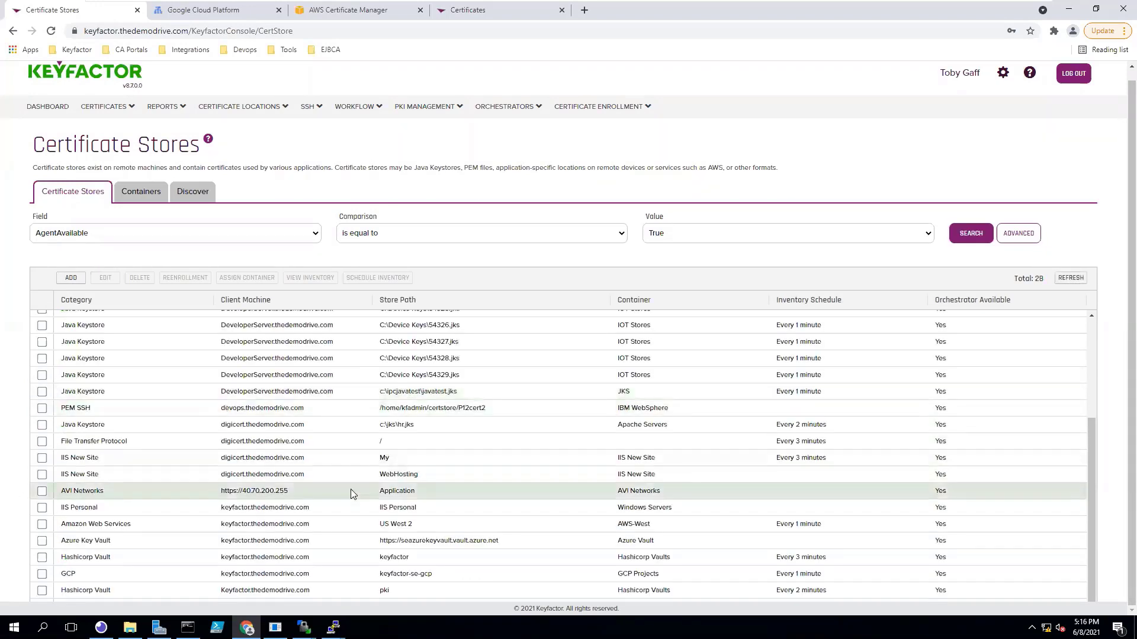
# View the keyfactor-se-gcp store's inventory: PartnerPortal, UserPortal and HRUserPortal certificates
pyautogui.rightClick(355, 579)
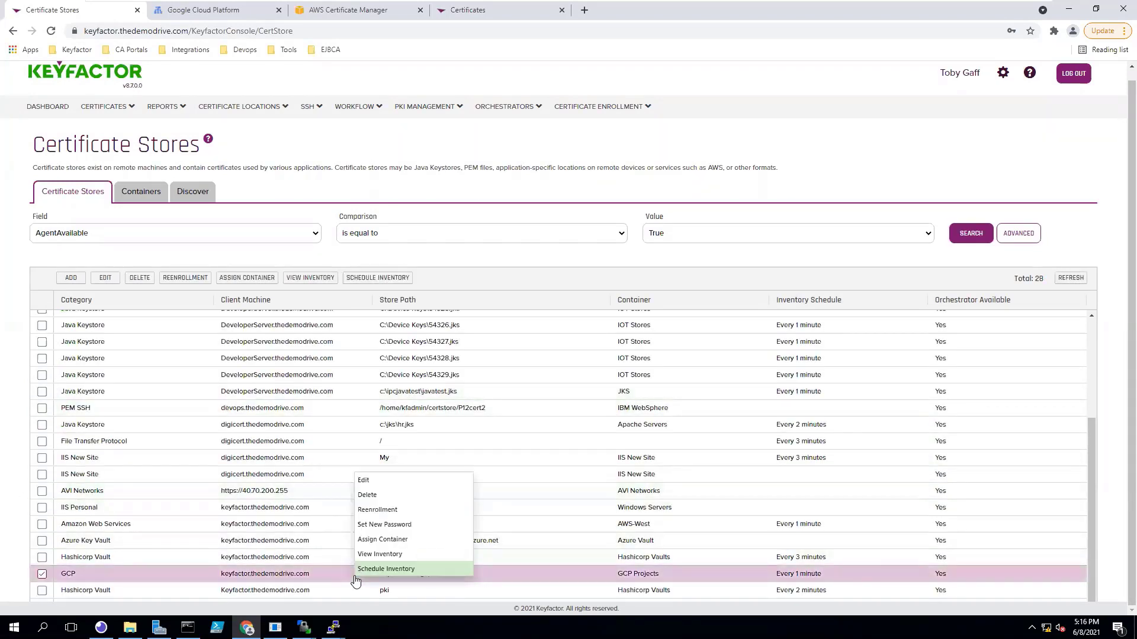
pyautogui.click(385, 555)
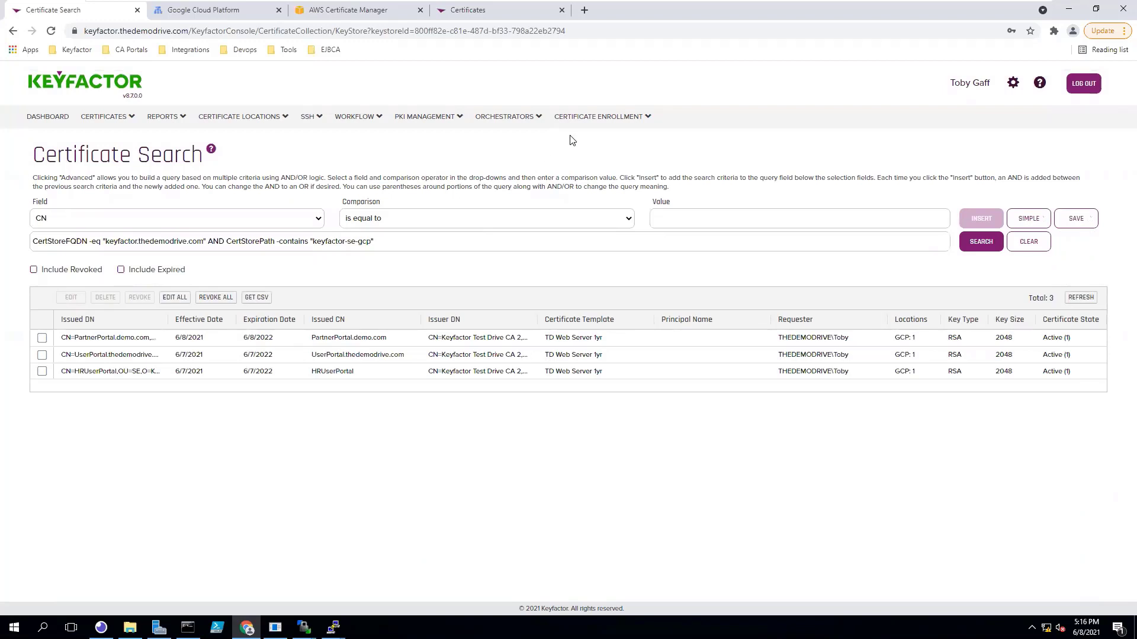
pyautogui.moveTo(590, 123)
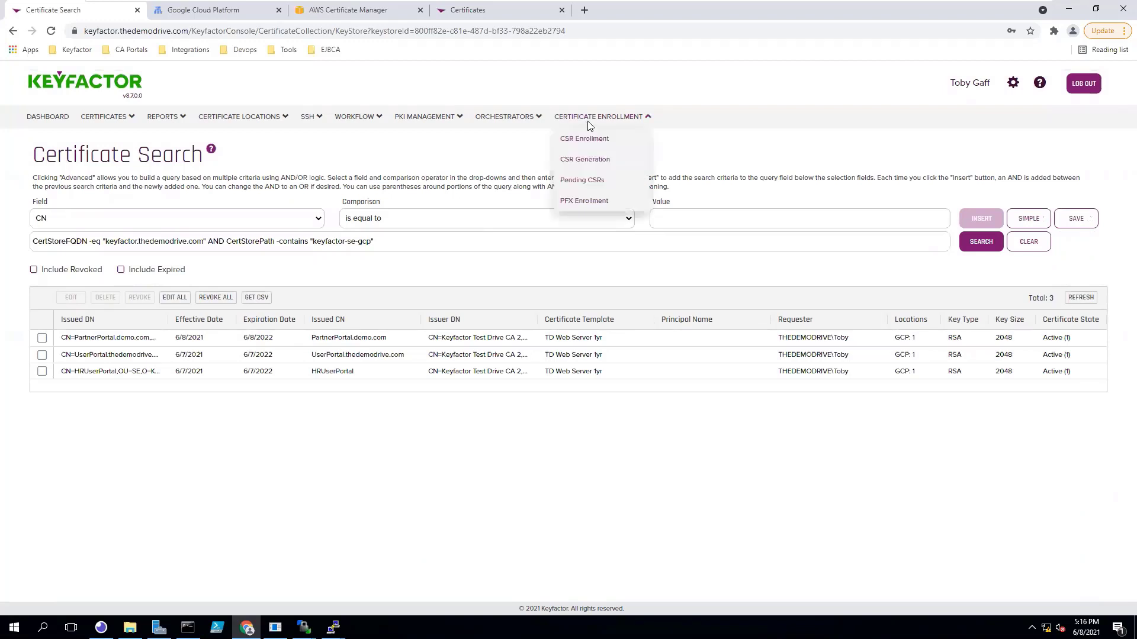
# Begin a PFX enrollment on the Microsoft Web Server 1yr template with common name MobileApp.com
pyautogui.click(585, 204)
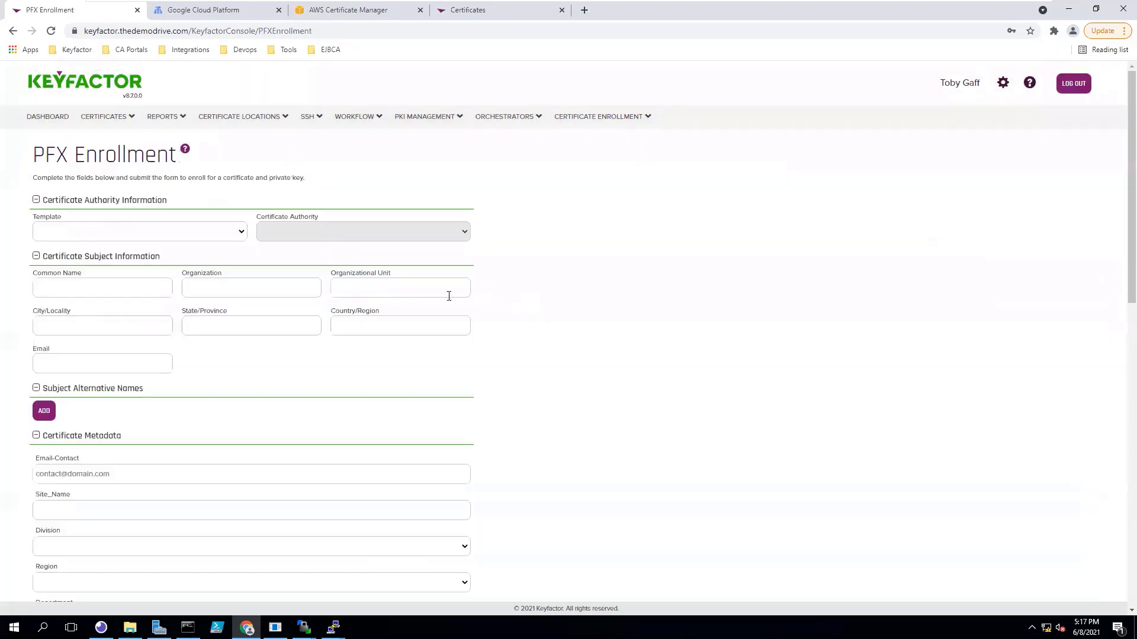
pyautogui.click(120, 232)
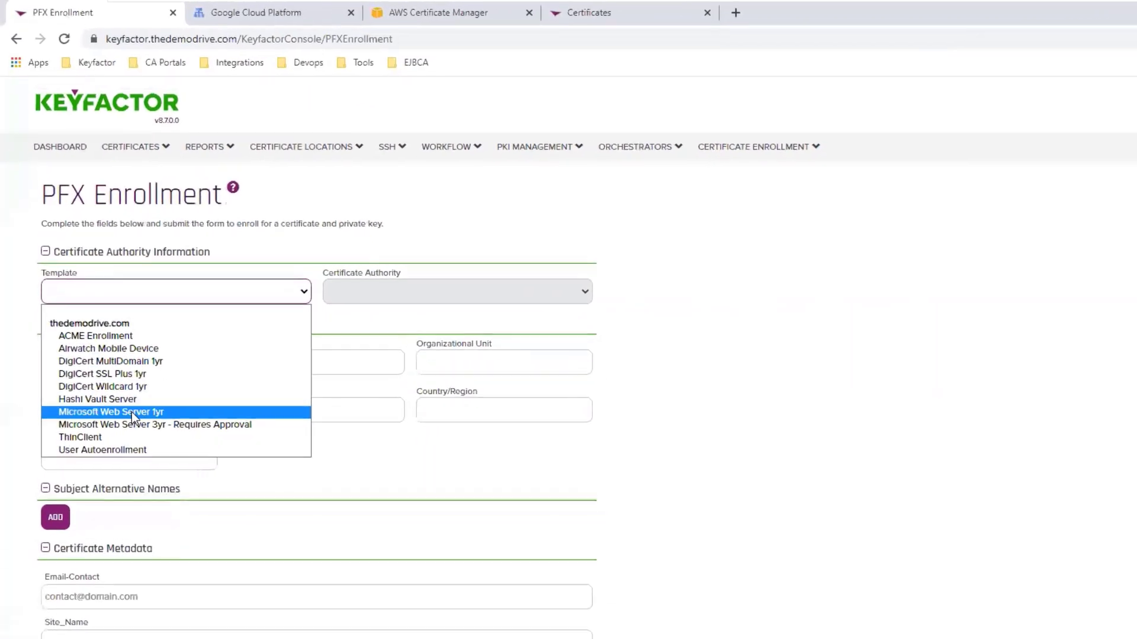
pyautogui.click(132, 412)
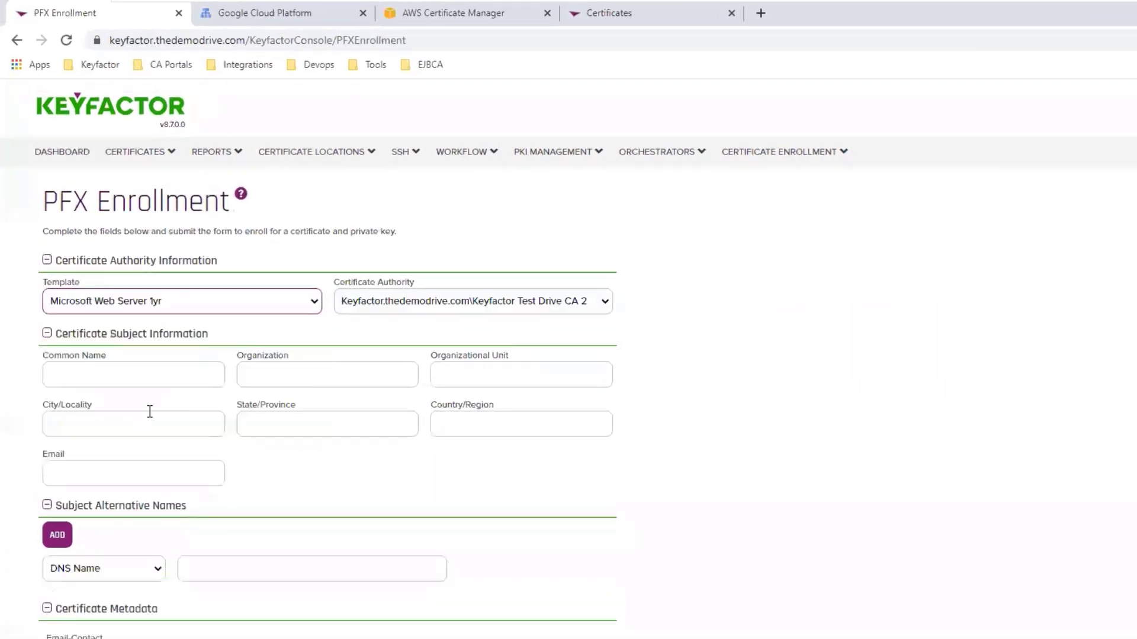
pyautogui.click(130, 376)
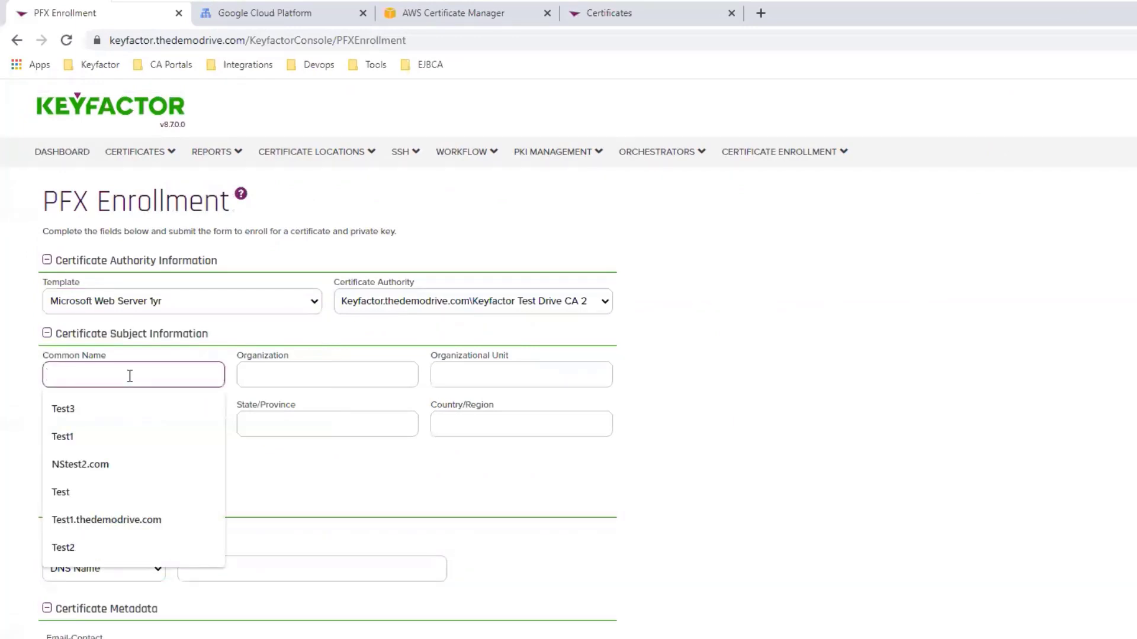
pyautogui.write('MobileApp.com')
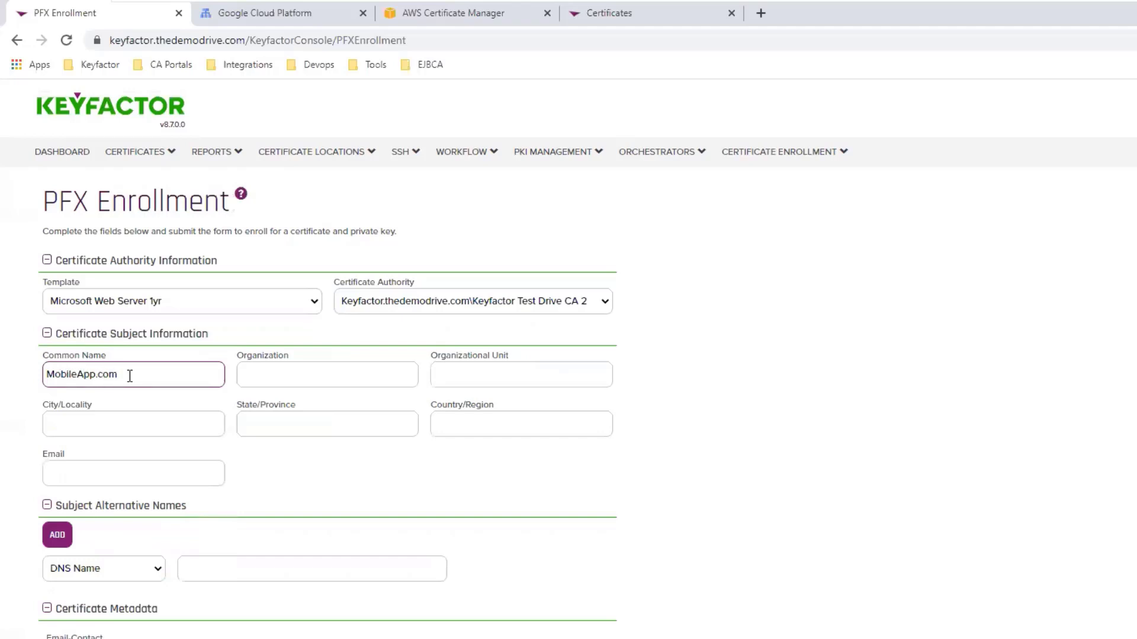
pyautogui.click(287, 443)
# Fill the subject from suggestions: Keyfactor, Inc, OU SE, Independence, OH, US
pyautogui.click(295, 374)
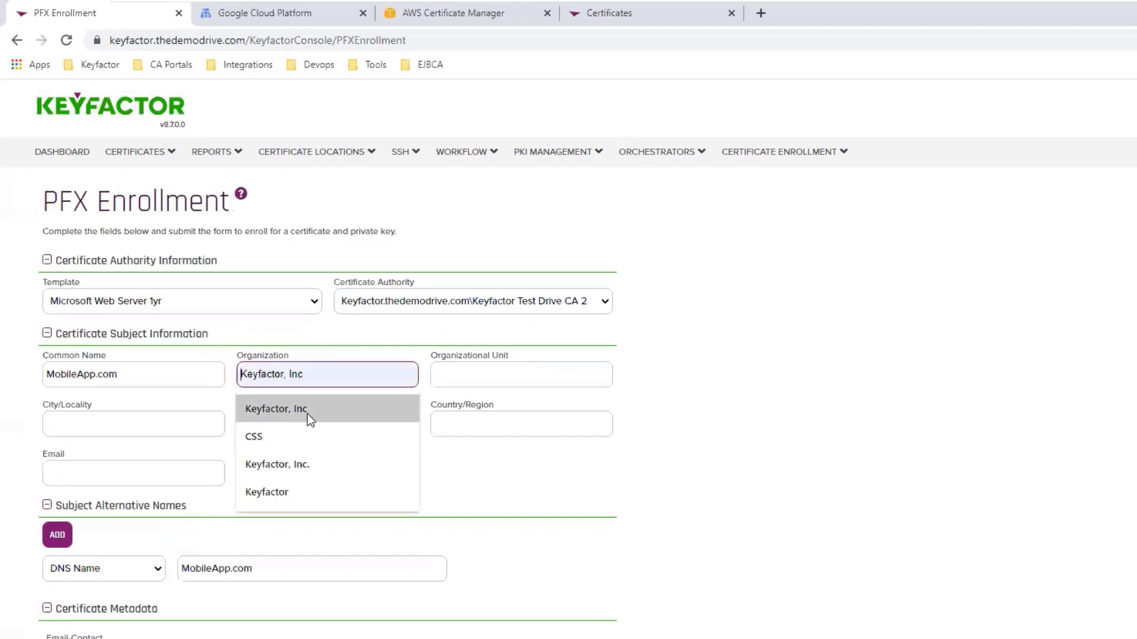
pyautogui.click(307, 414)
pyautogui.click(487, 371)
pyautogui.click(484, 400)
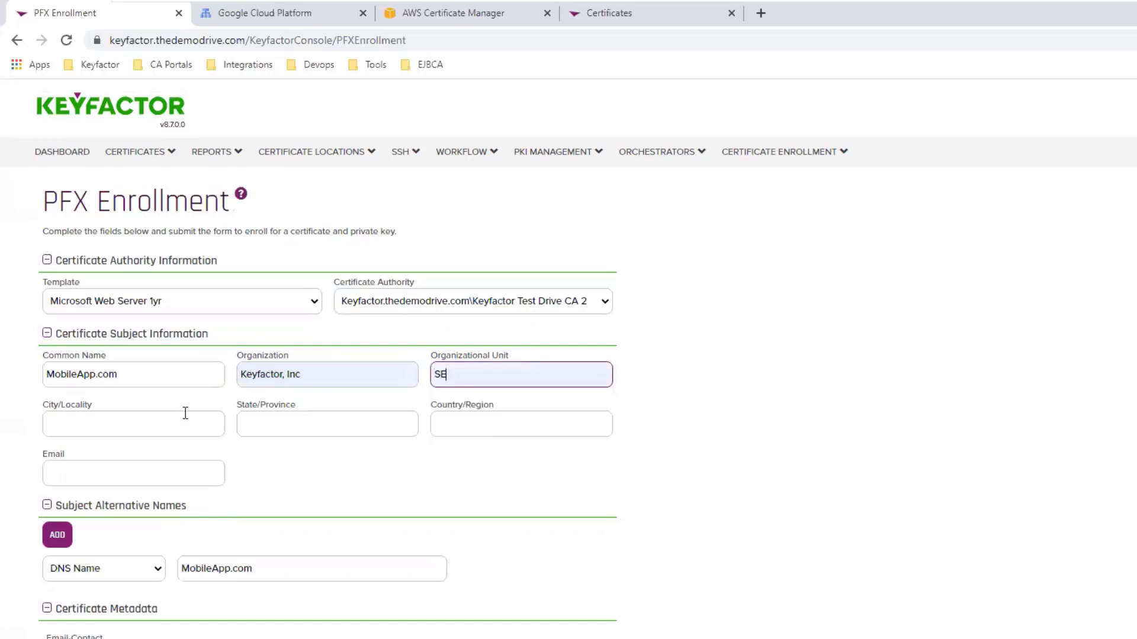
pyautogui.click(175, 424)
pyautogui.click(170, 454)
pyautogui.click(253, 431)
pyautogui.click(293, 456)
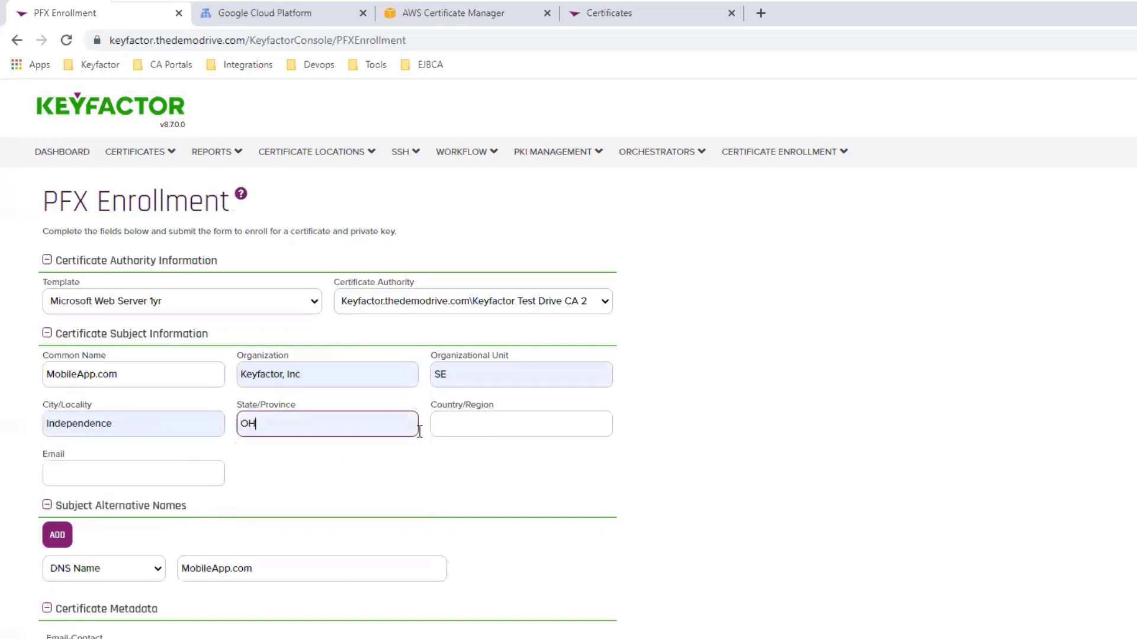
pyautogui.click(450, 426)
pyautogui.click(448, 456)
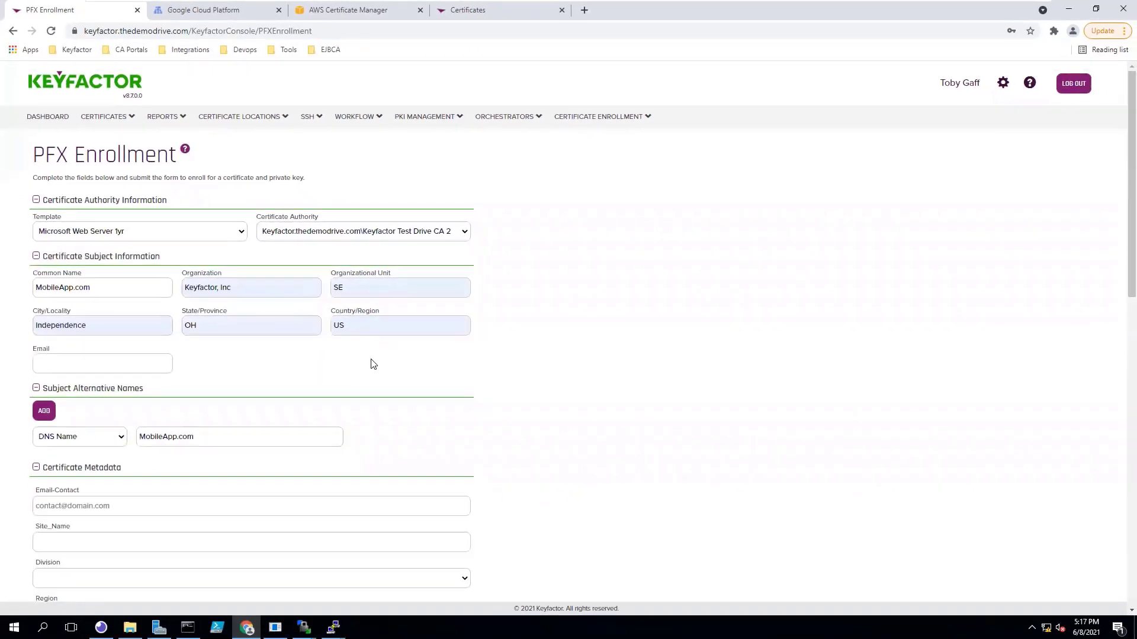
# Choose Install into Certificate Stores and include the GCP store as the target
pyautogui.scroll(-1, 716, 464)
pyautogui.scroll(-1, 550, 357)
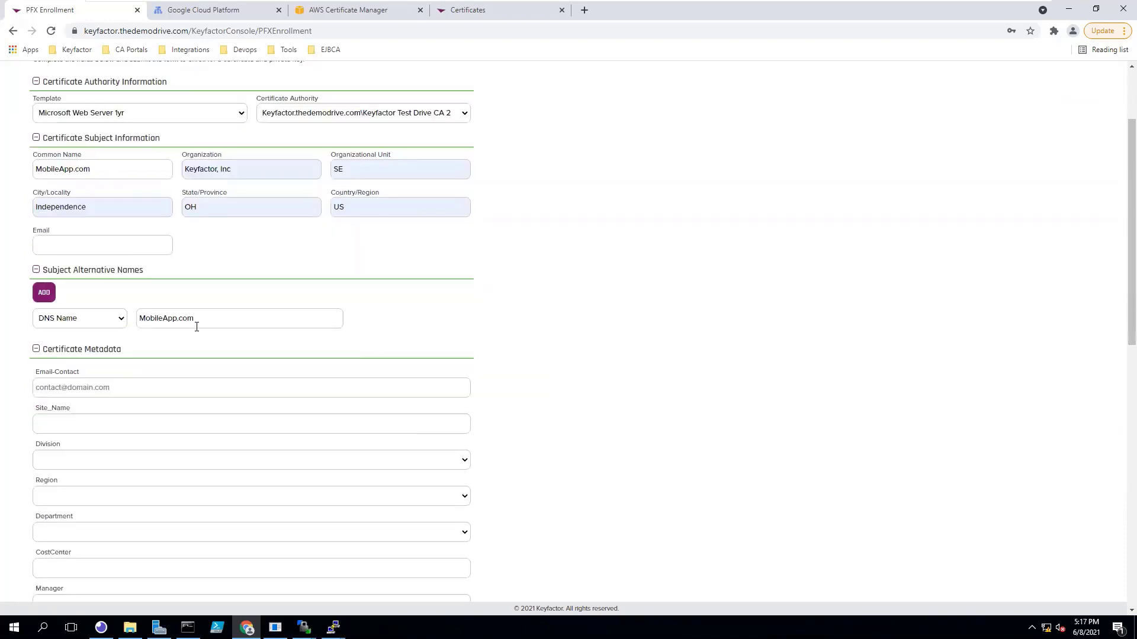
pyautogui.scroll(-10, 569, 320)
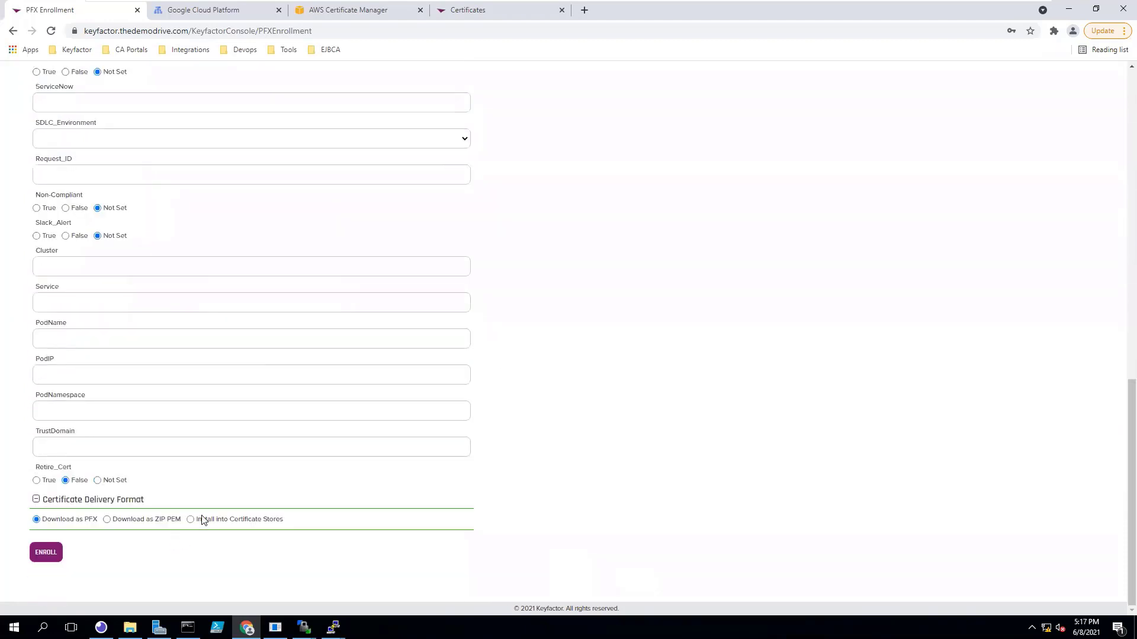
pyautogui.click(190, 521)
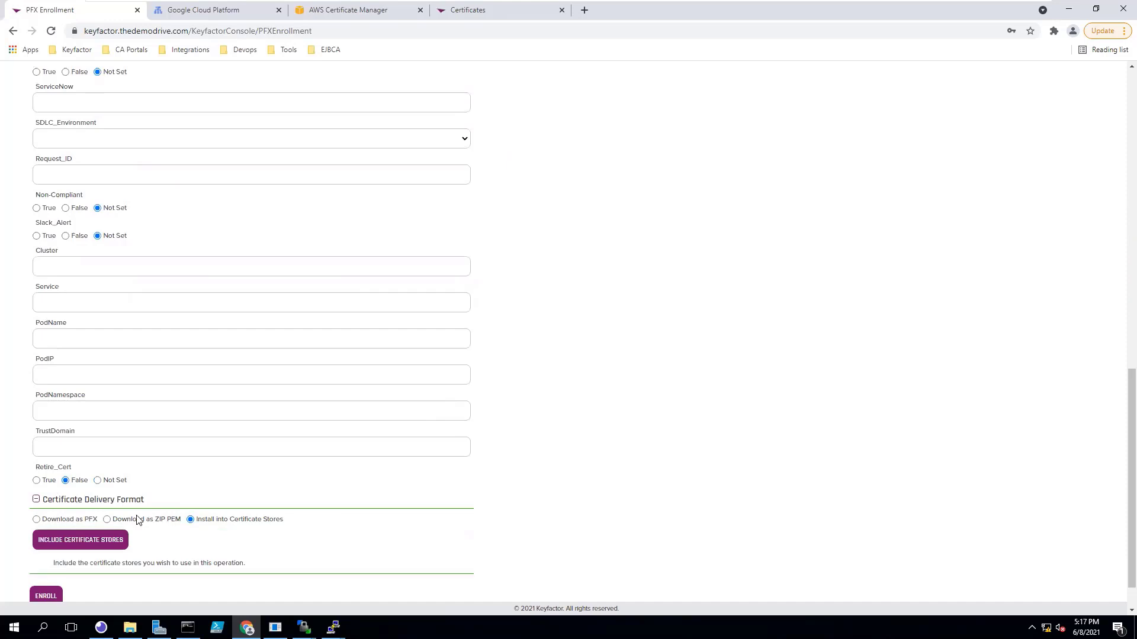
pyautogui.click(101, 541)
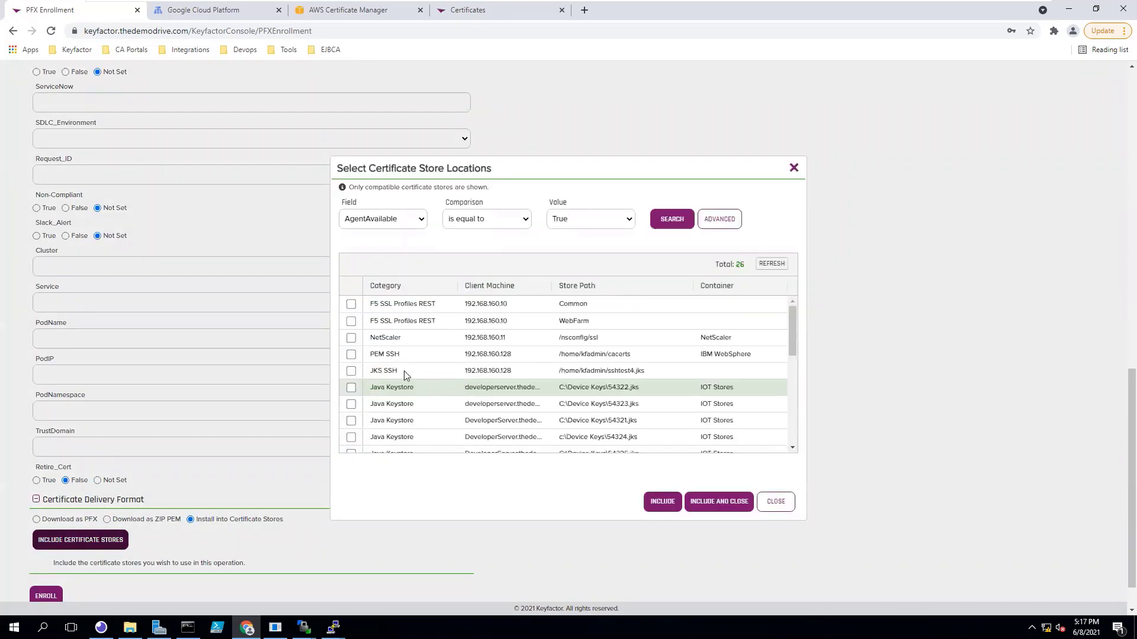
pyautogui.scroll(-5, 375, 386)
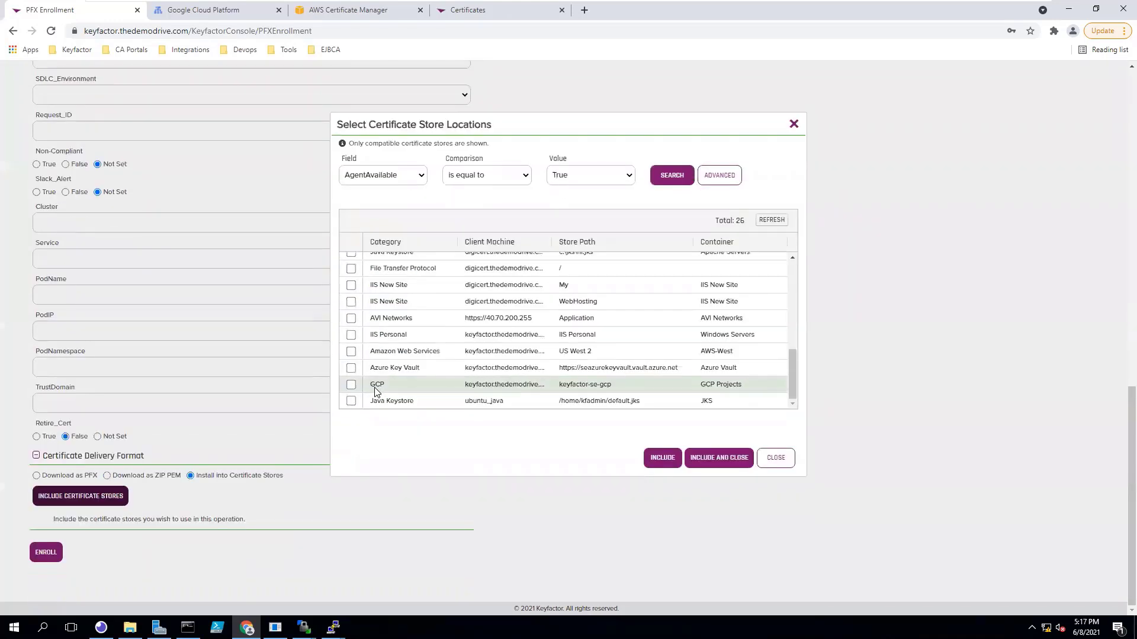
pyautogui.click(374, 388)
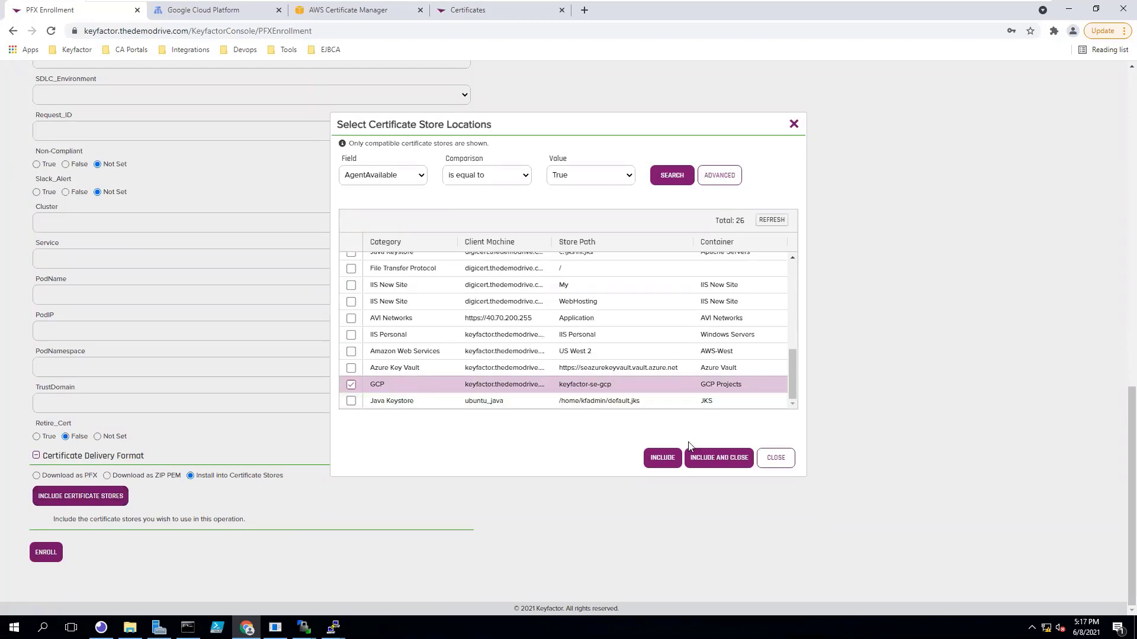
pyautogui.click(698, 457)
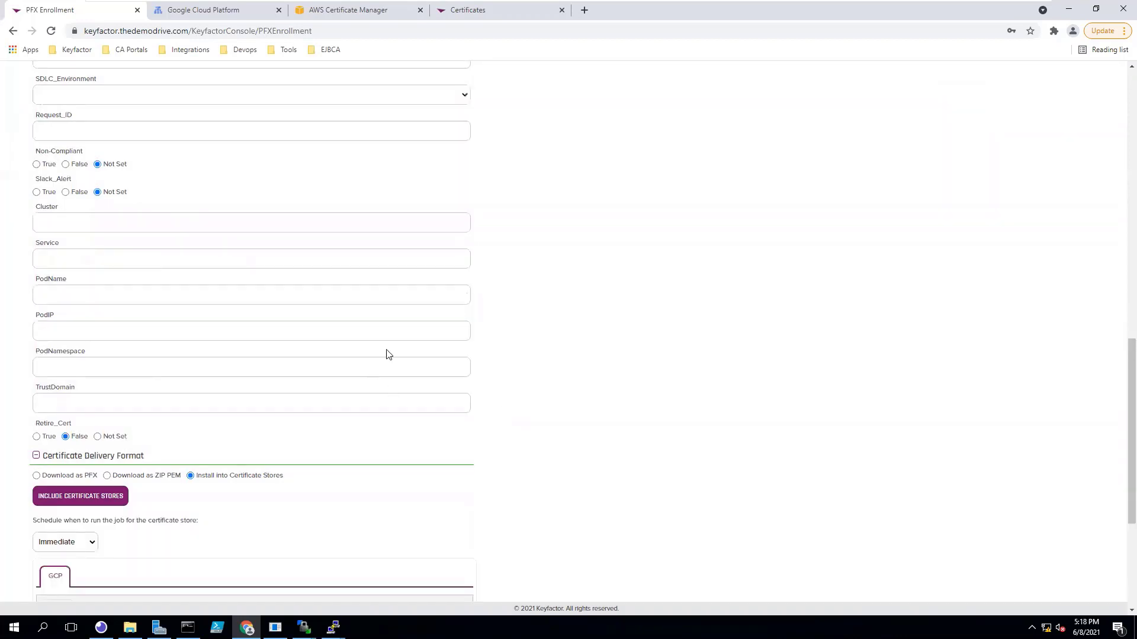
# Set the certificate alias to mobileapp and submit the enrollment
pyautogui.scroll(-4, 388, 354)
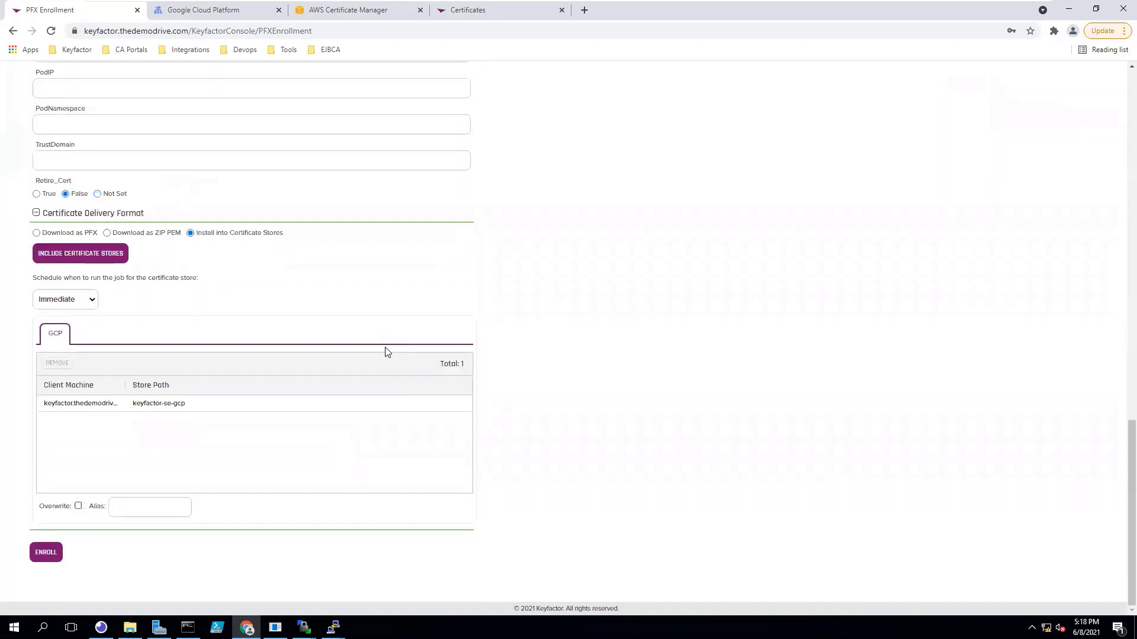
pyautogui.click(130, 503)
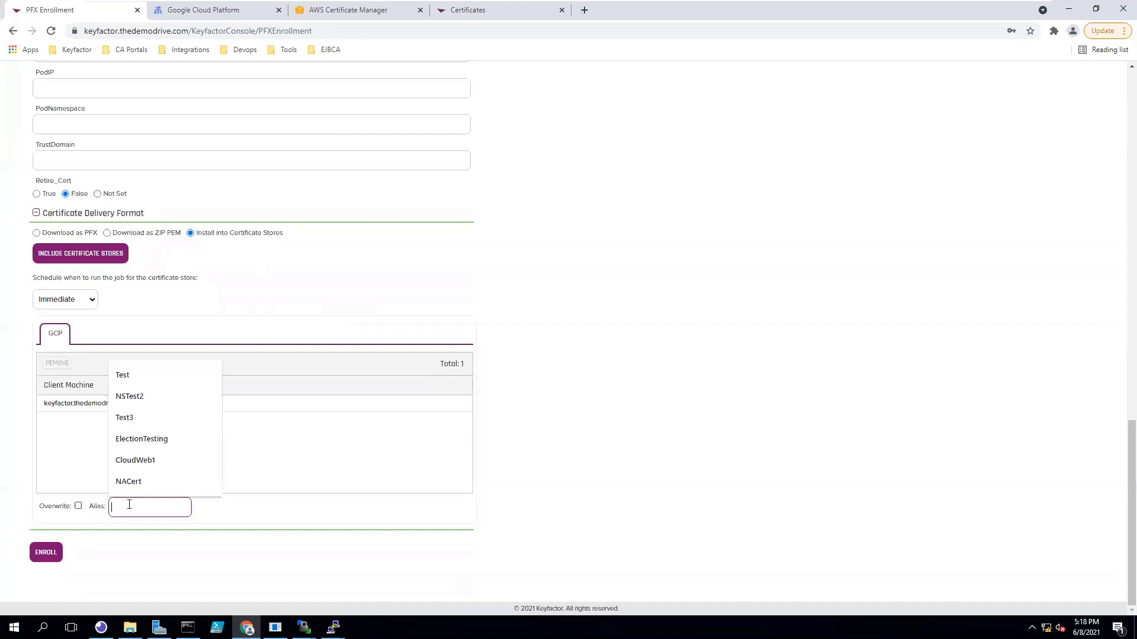
pyautogui.write('mobileapp')
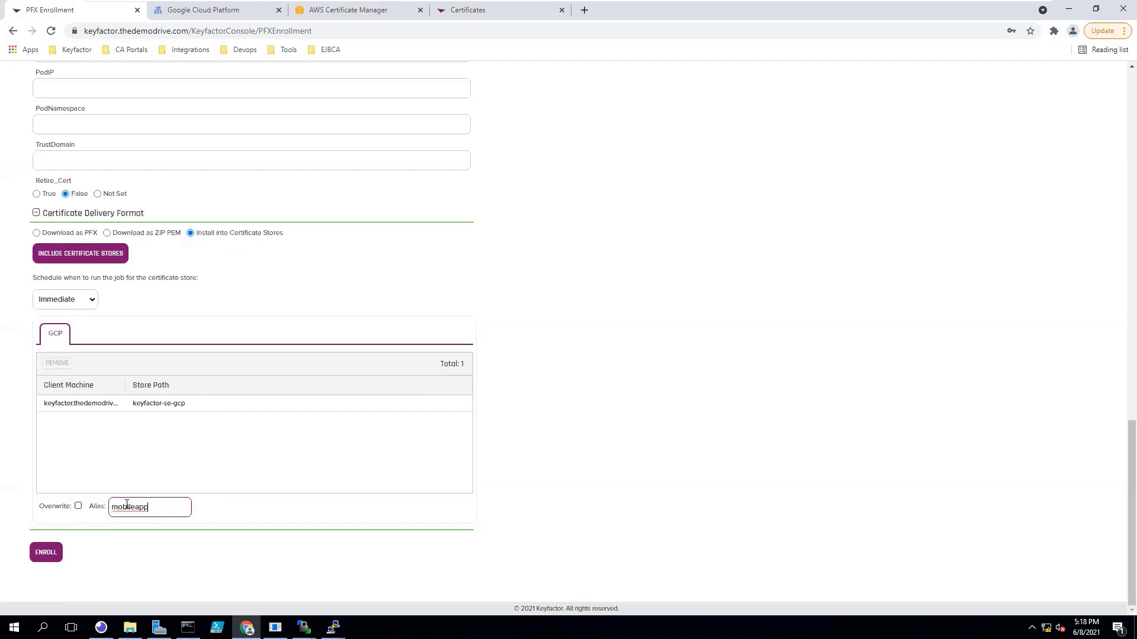
pyautogui.click(45, 556)
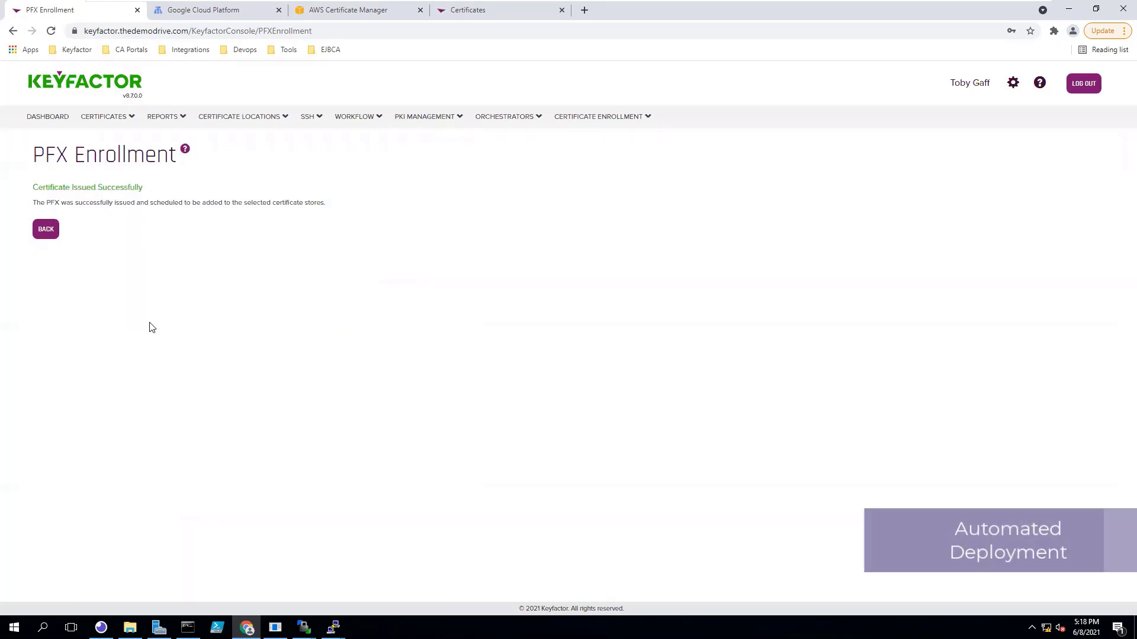
# On Orchestrator Job Status, select the keyfactor-se-gcp GCP Management job scheduled Immediately
pyautogui.click(536, 117)
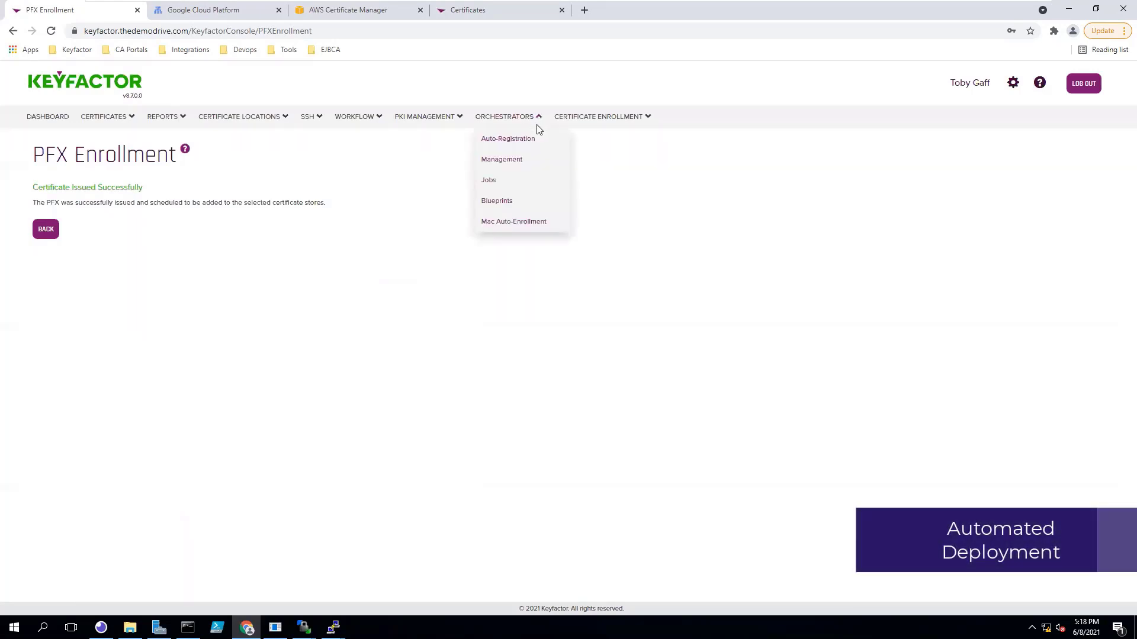
pyautogui.click(520, 182)
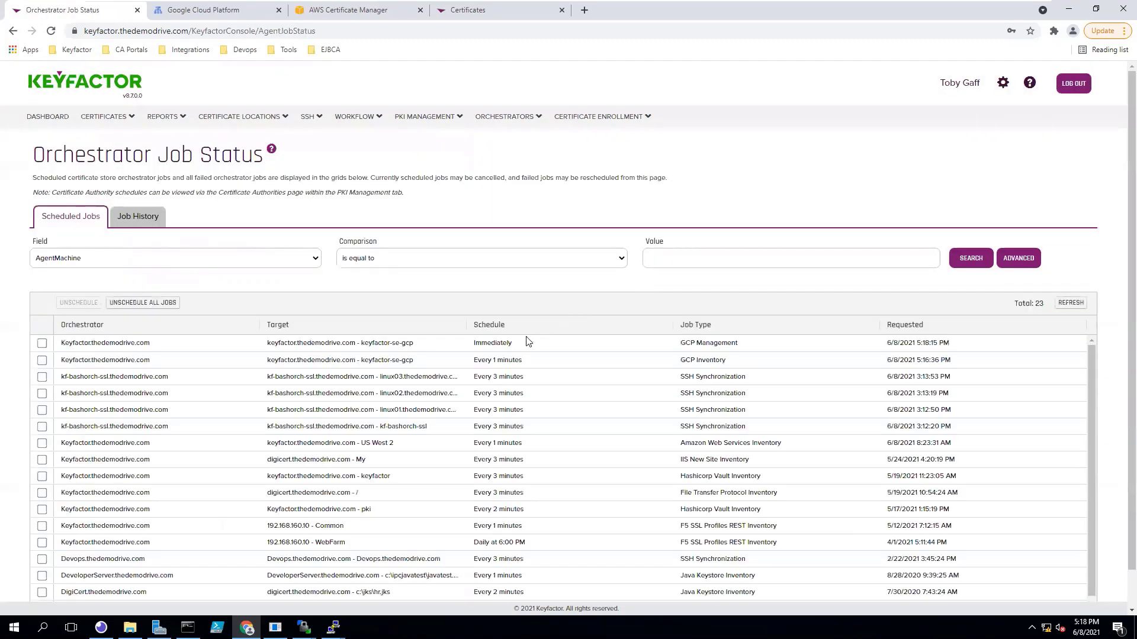
pyautogui.click(509, 343)
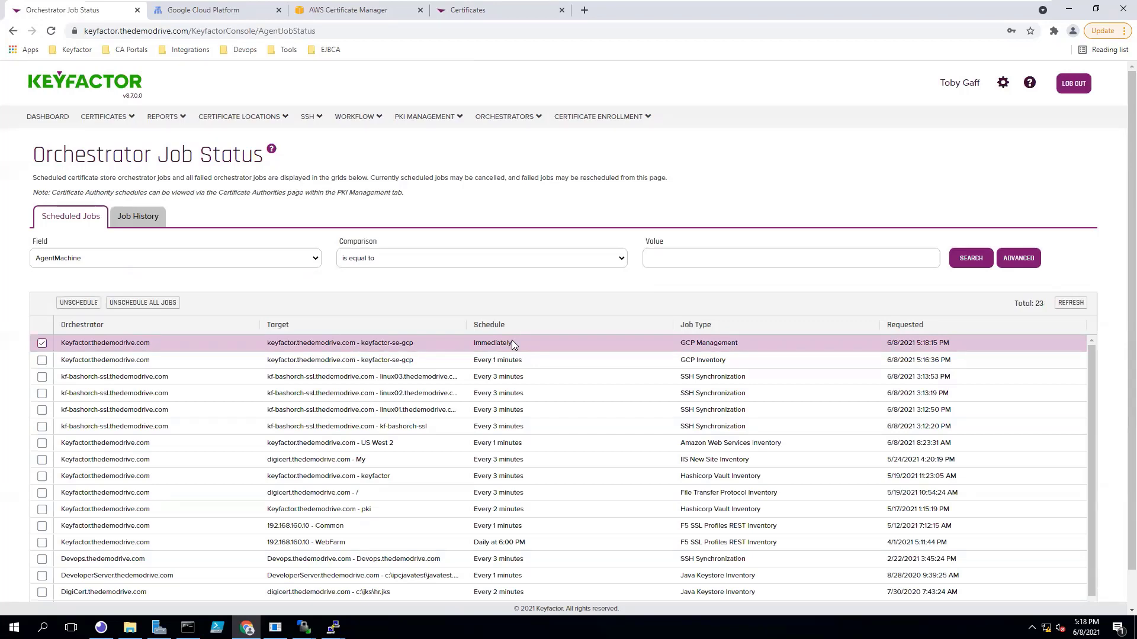
# Refresh Google Cloud's load balancing certificates to show mobileapp for MobileApp.com, expiring Jun 8, 2022
pyautogui.click(190, 12)
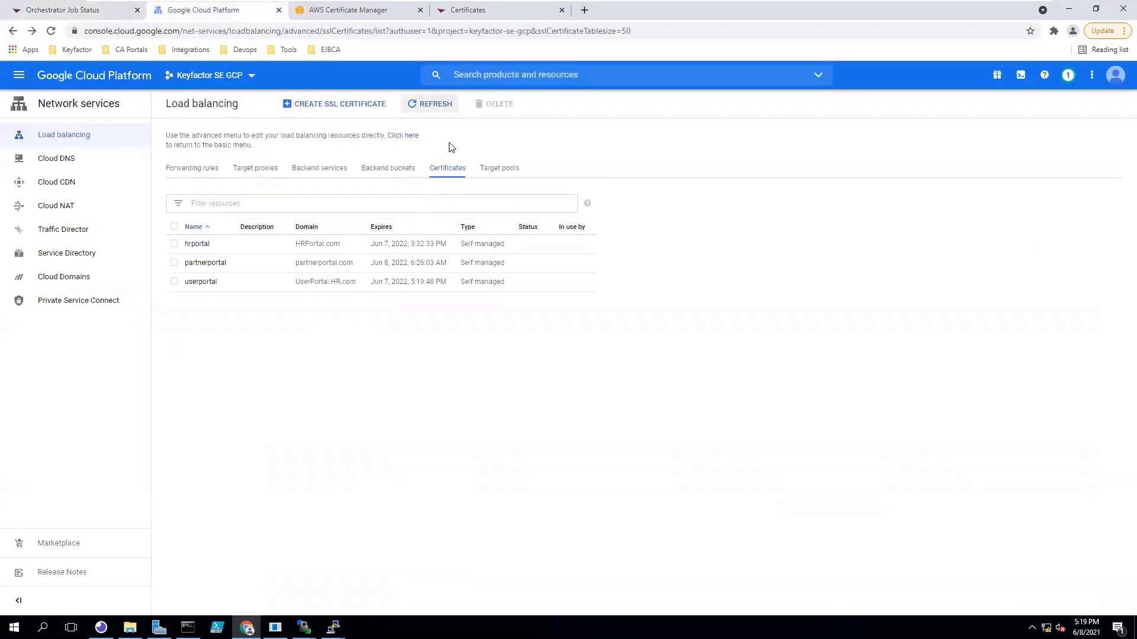
pyautogui.click(432, 107)
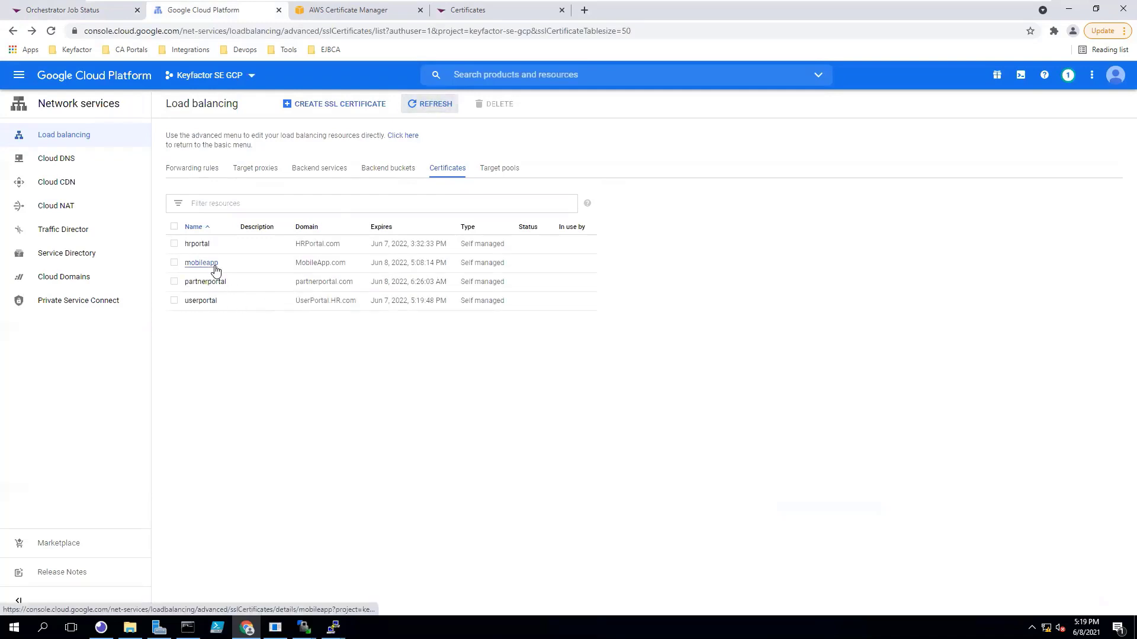
# In Certificate Search, check MobileApp.com's Locations: one GCP entry, alias mobileapp in keyfactor-se-gcp
pyautogui.click(83, 10)
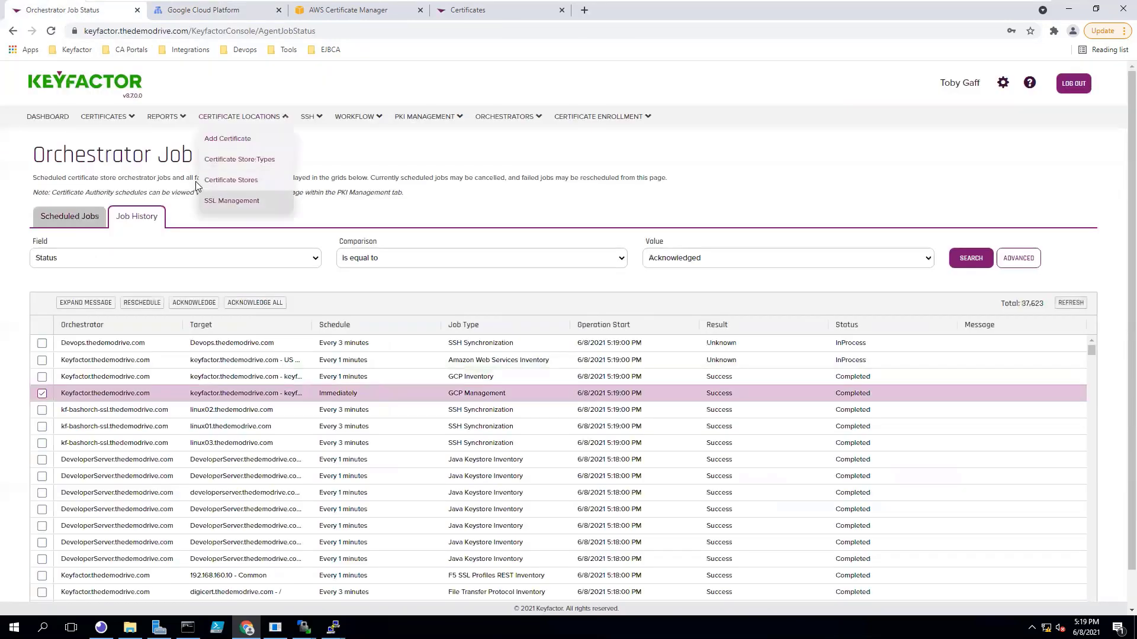
pyautogui.moveTo(105, 117)
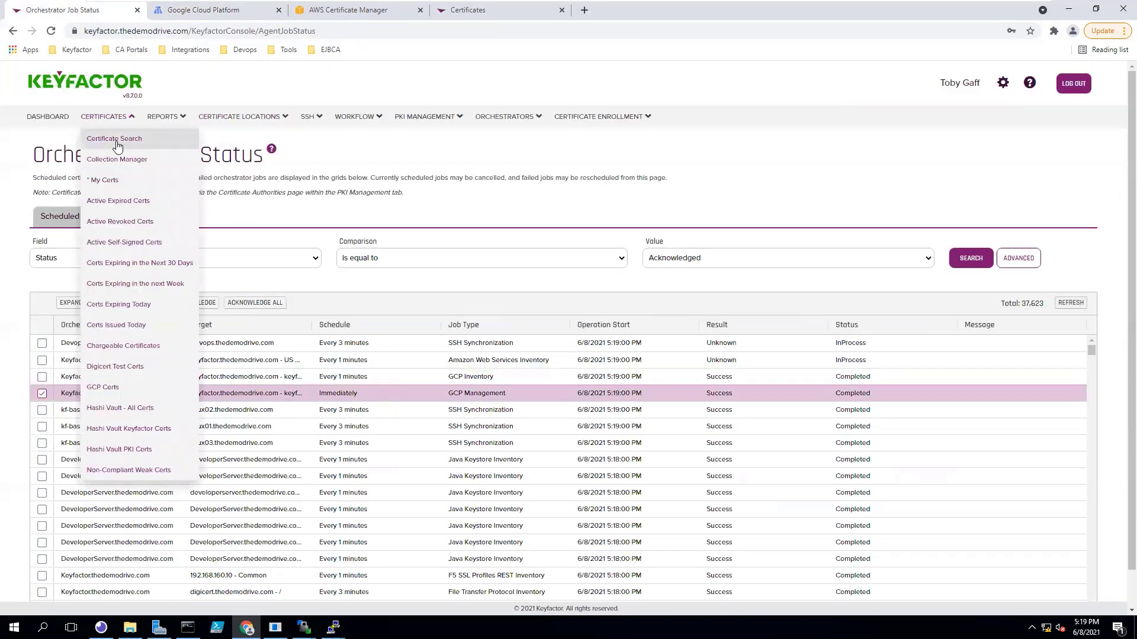
pyautogui.click(116, 144)
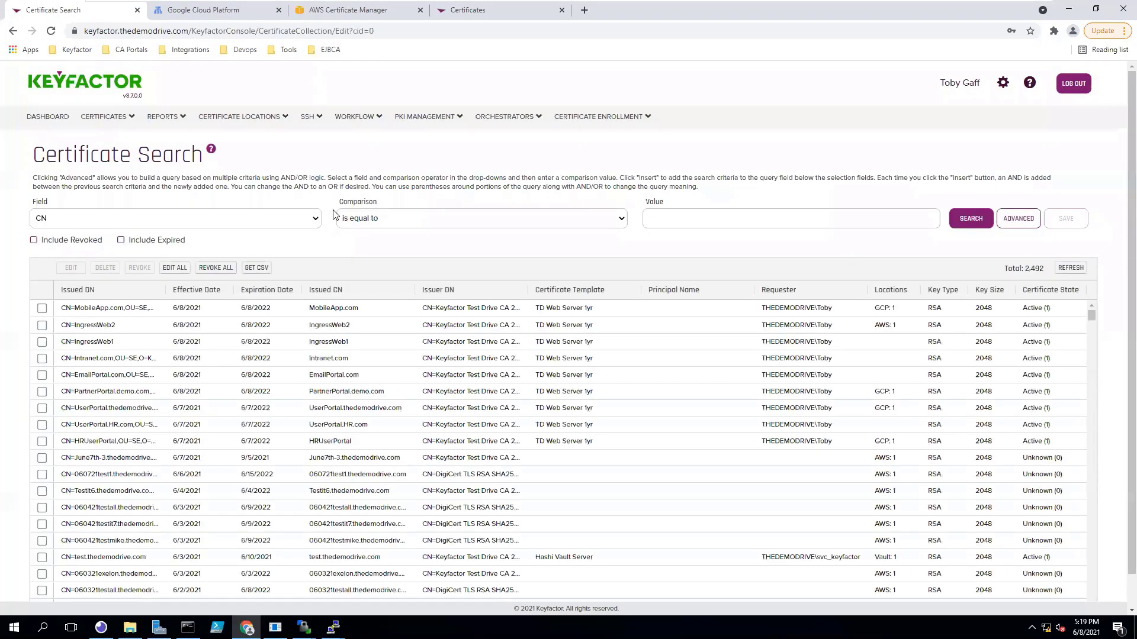
pyautogui.click(330, 308)
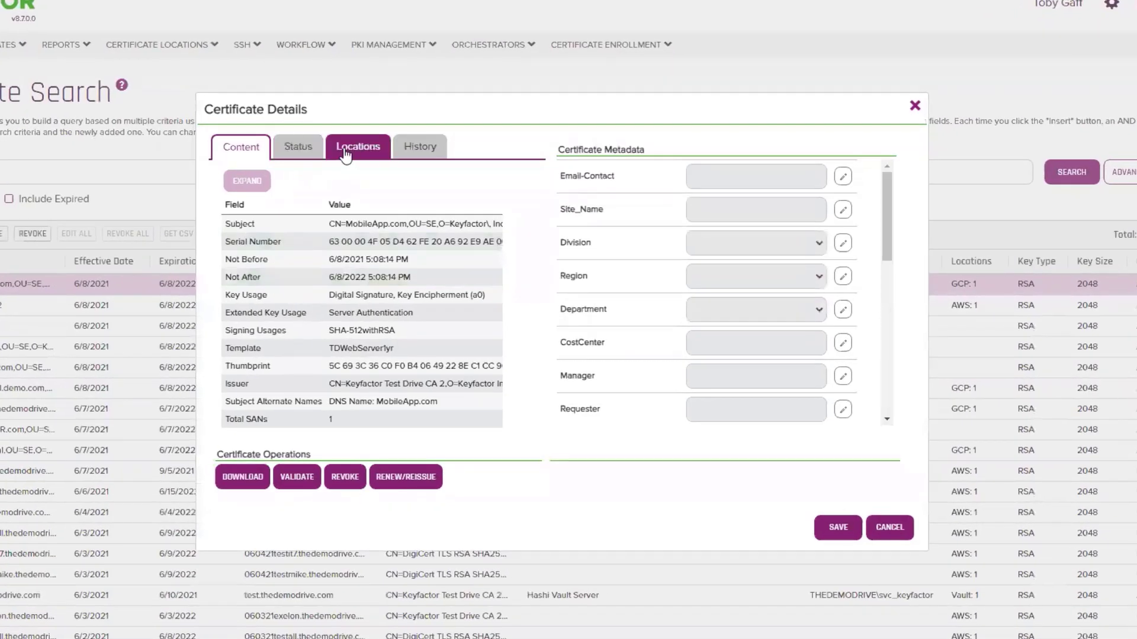
pyautogui.click(357, 153)
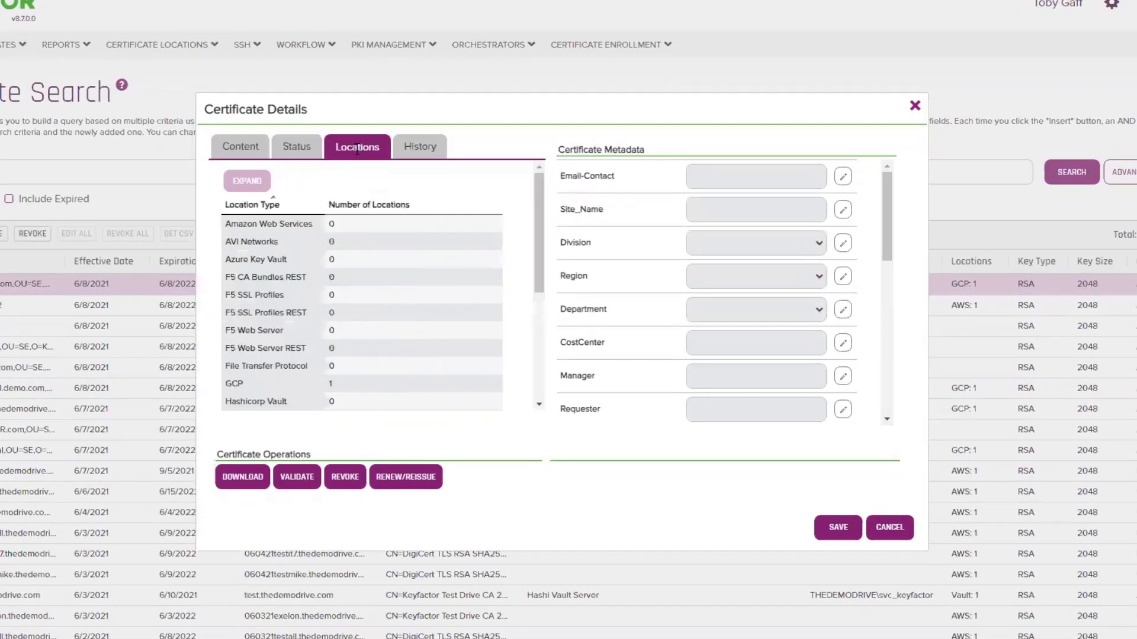
pyautogui.click(296, 382)
pyautogui.doubleClick(296, 382)
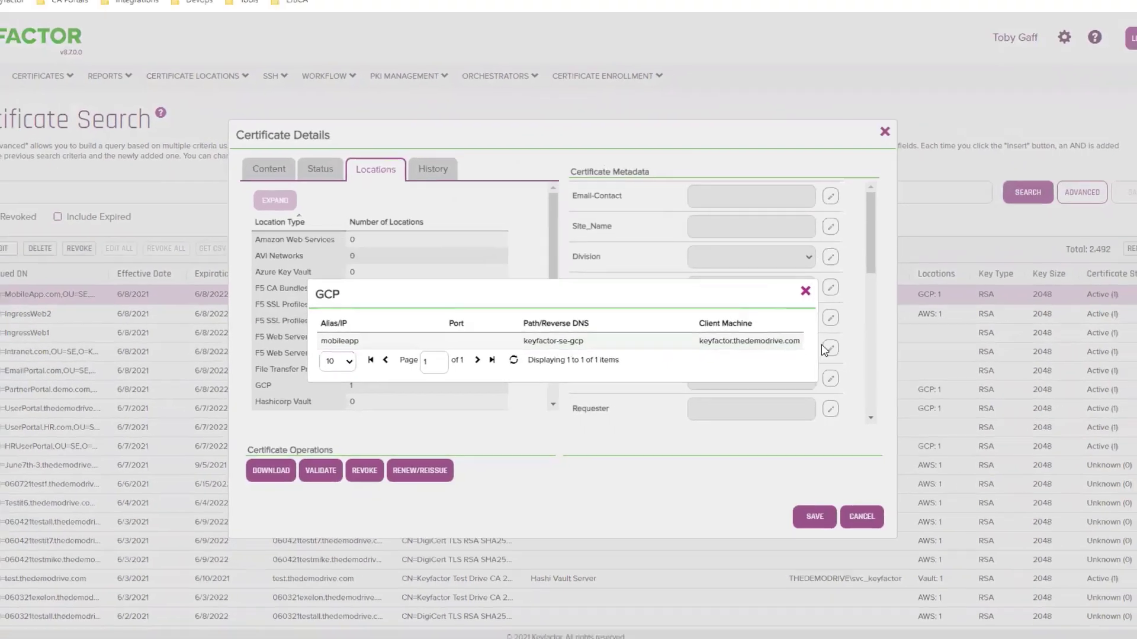
pyautogui.click(828, 280)
pyautogui.click(888, 527)
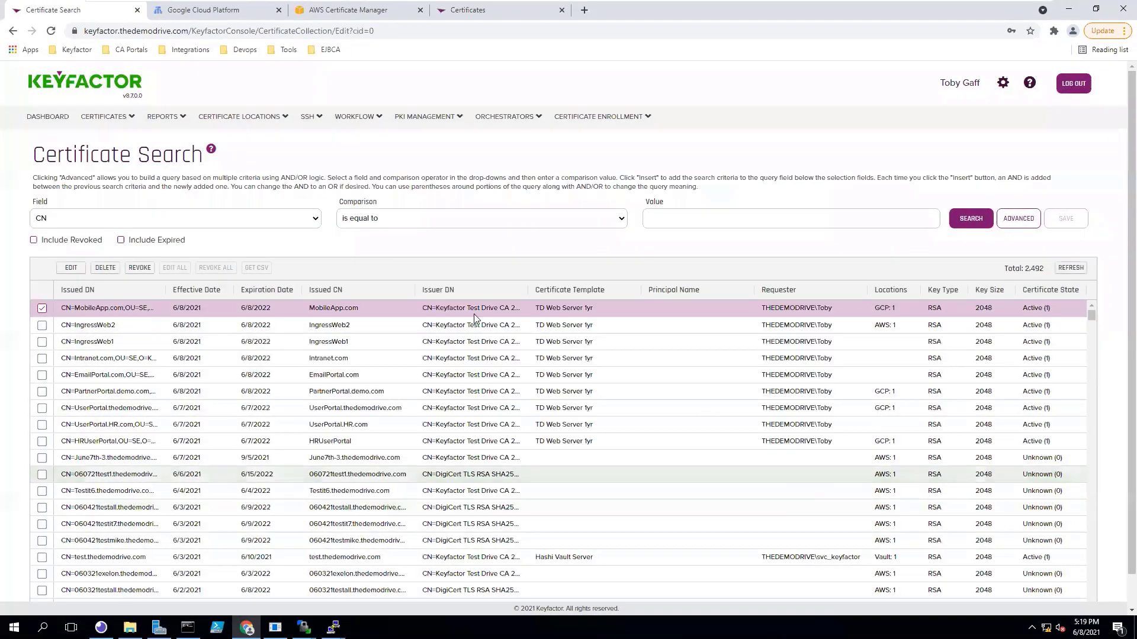
# Save a job removing MobileApp.com, alias mobileapp, from the keyfactor-se-gcp store
pyautogui.rightClick(318, 310)
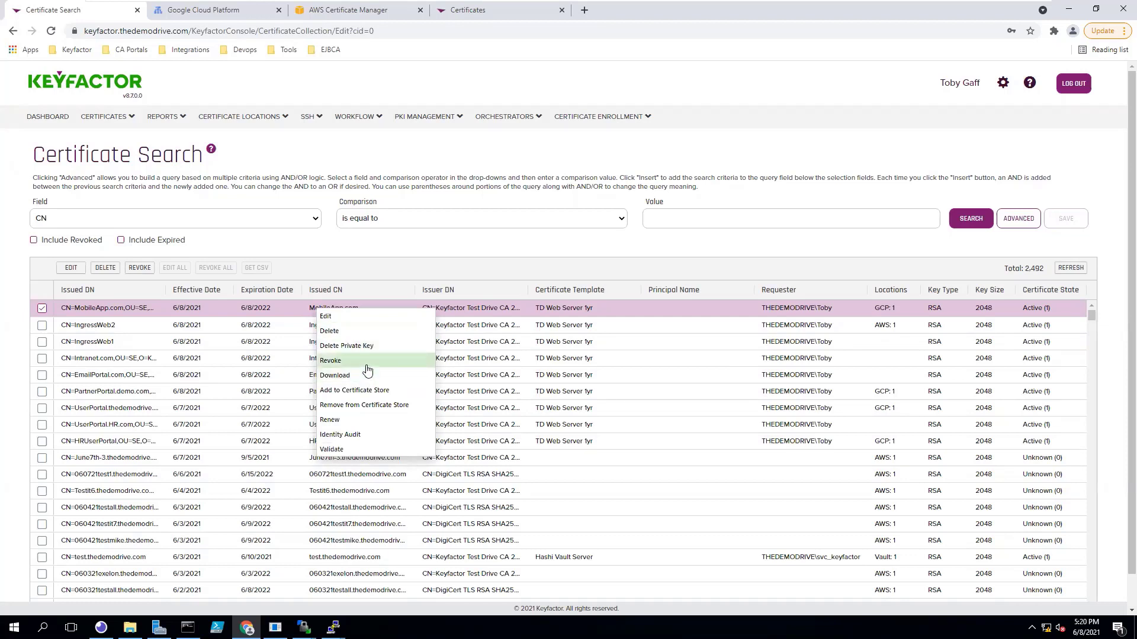
pyautogui.click(364, 407)
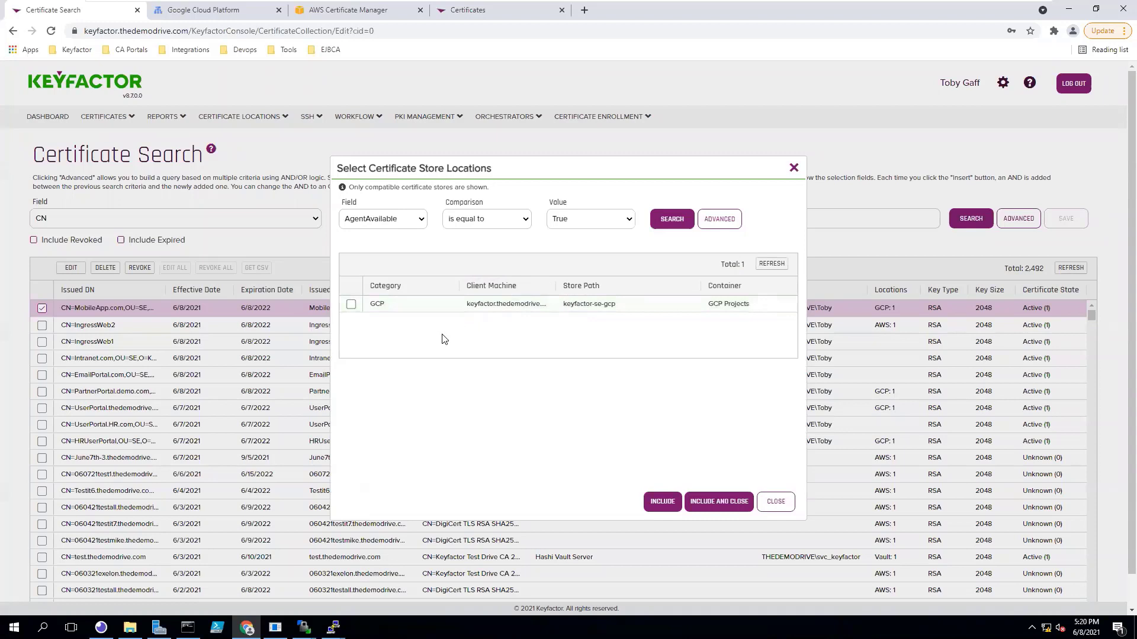
pyautogui.click(351, 305)
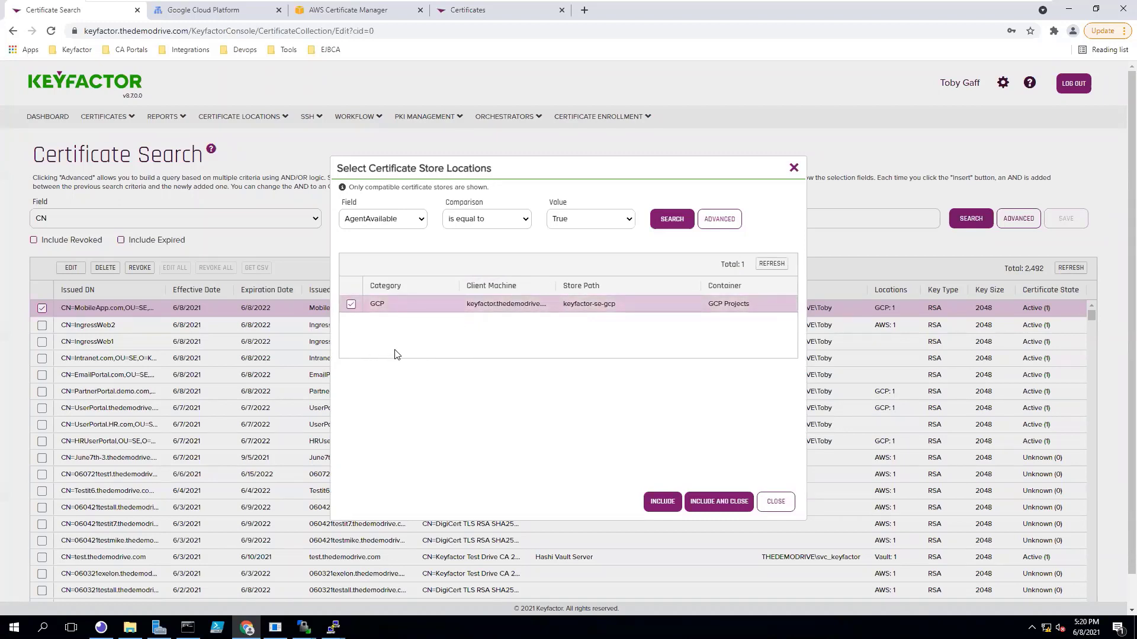
pyautogui.click(717, 502)
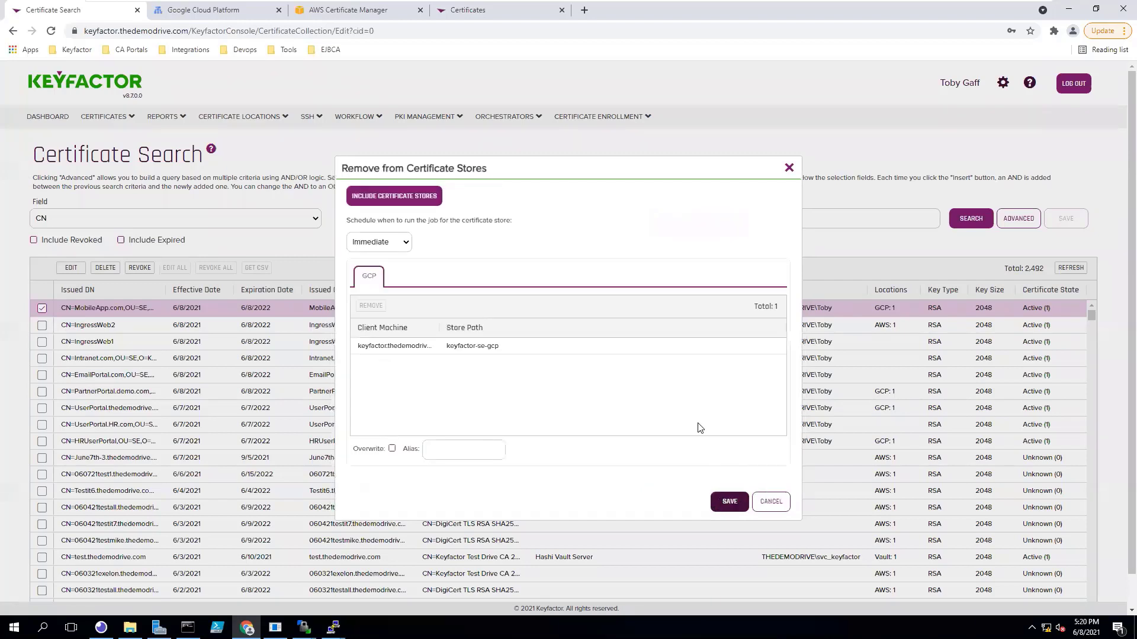
pyautogui.click(472, 453)
pyautogui.write('mobile')
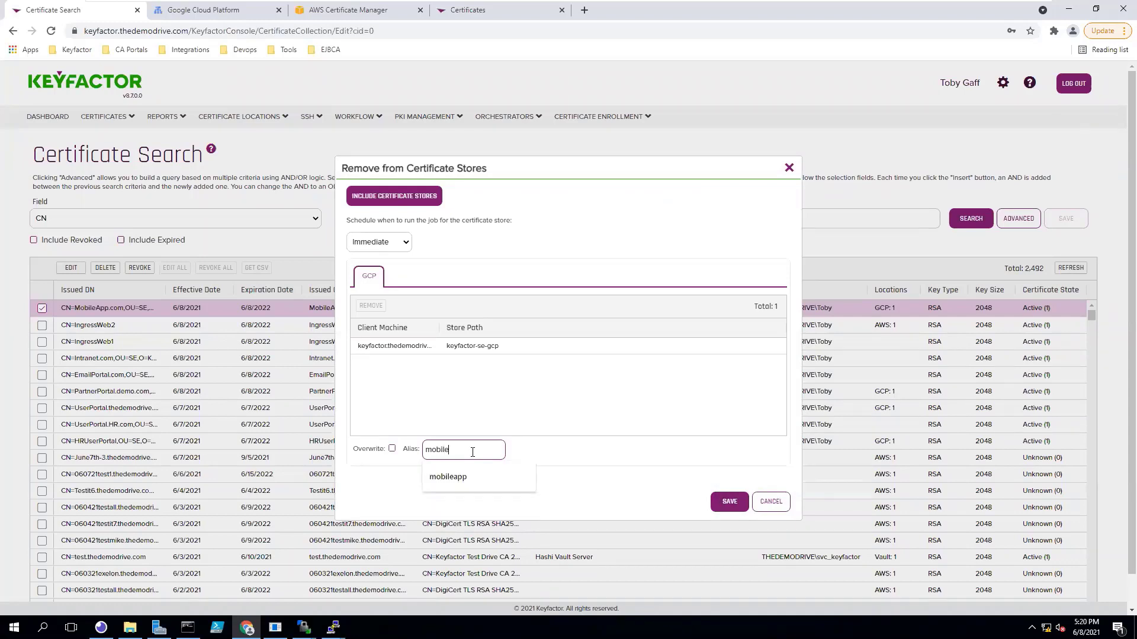
pyautogui.write('app')
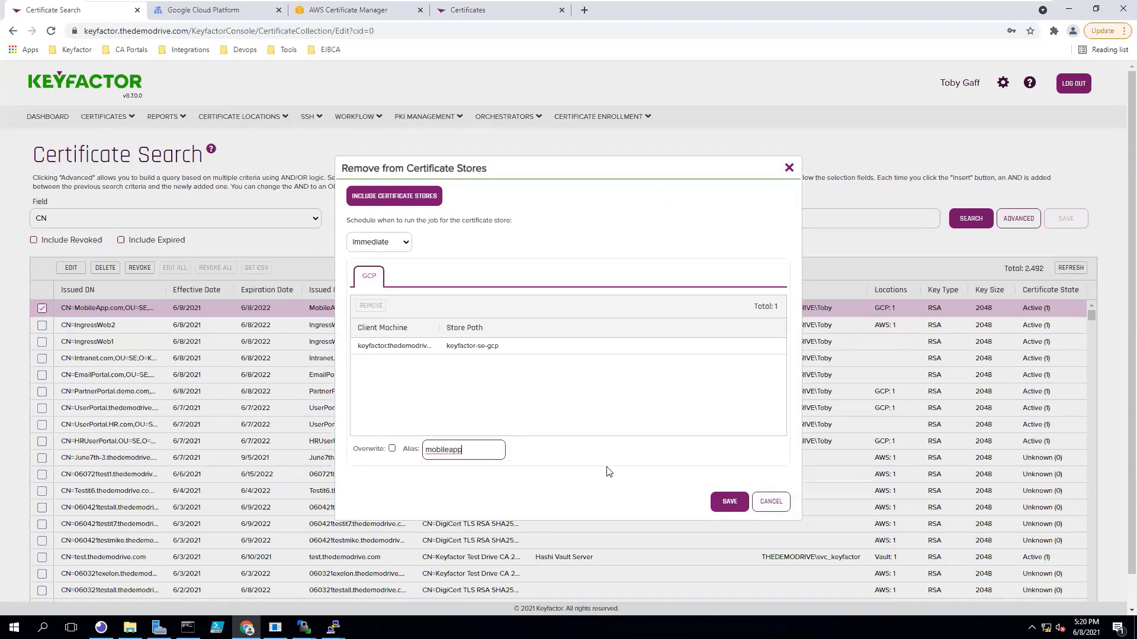
pyautogui.click(727, 503)
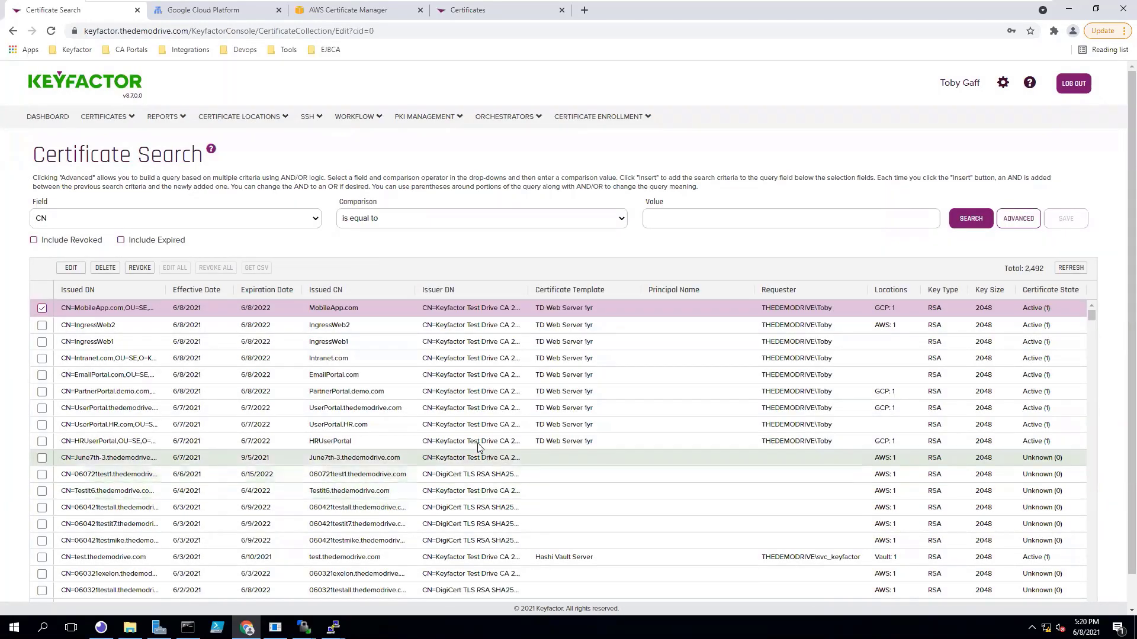
# Confirm GCP Management succeeded in Job History; Google Cloud lists only hrportal, partnerportal, userportal
pyautogui.moveTo(535, 118)
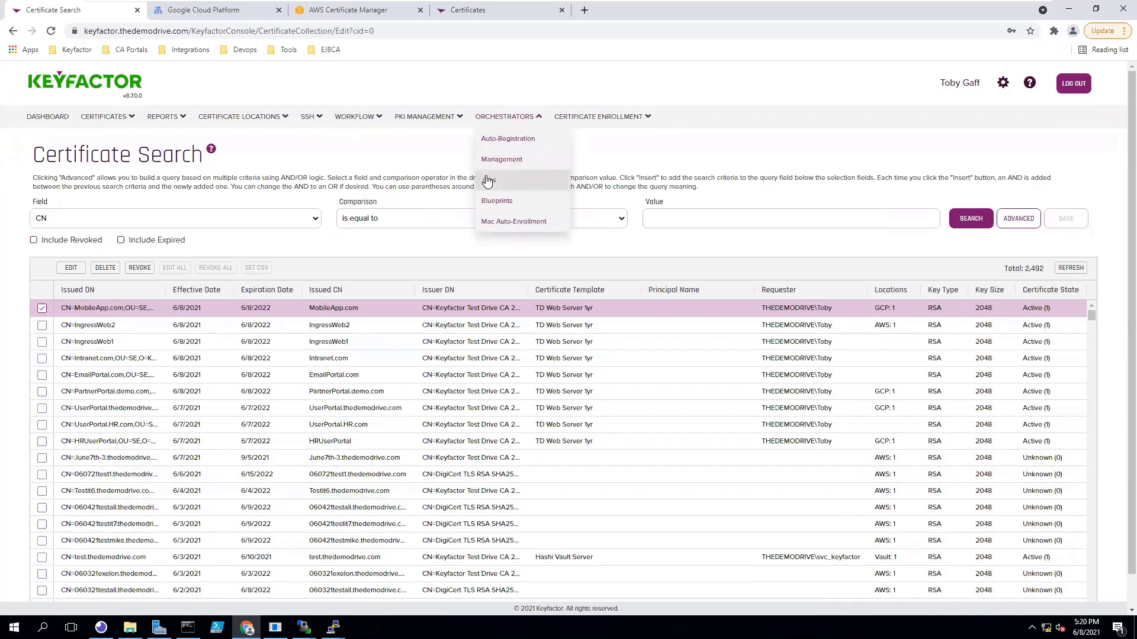
pyautogui.click(487, 180)
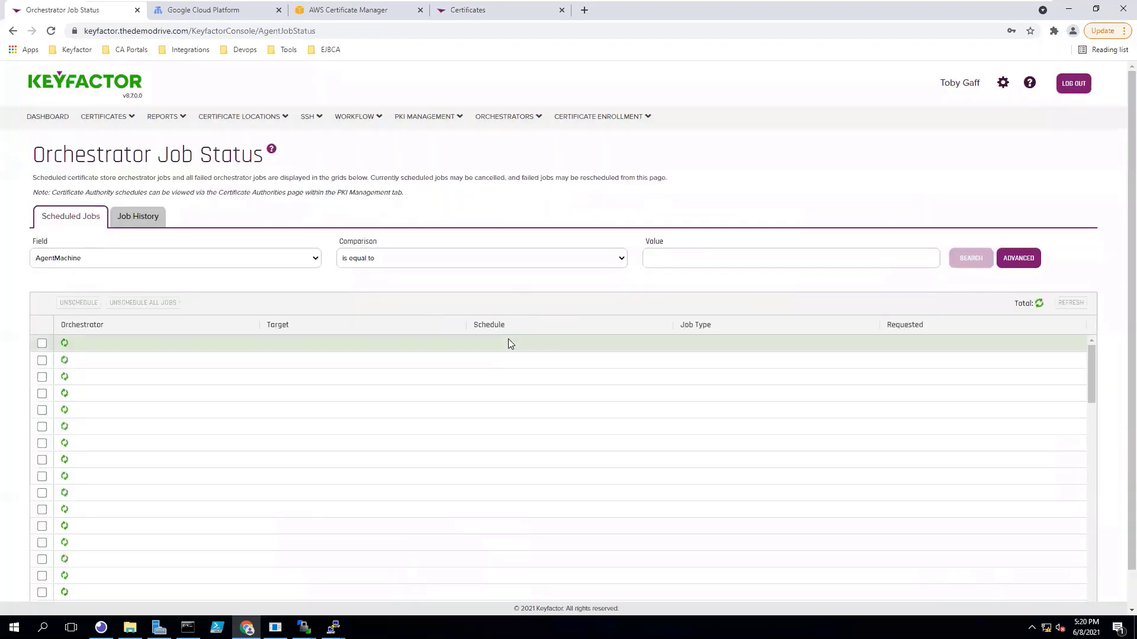
pyautogui.click(500, 345)
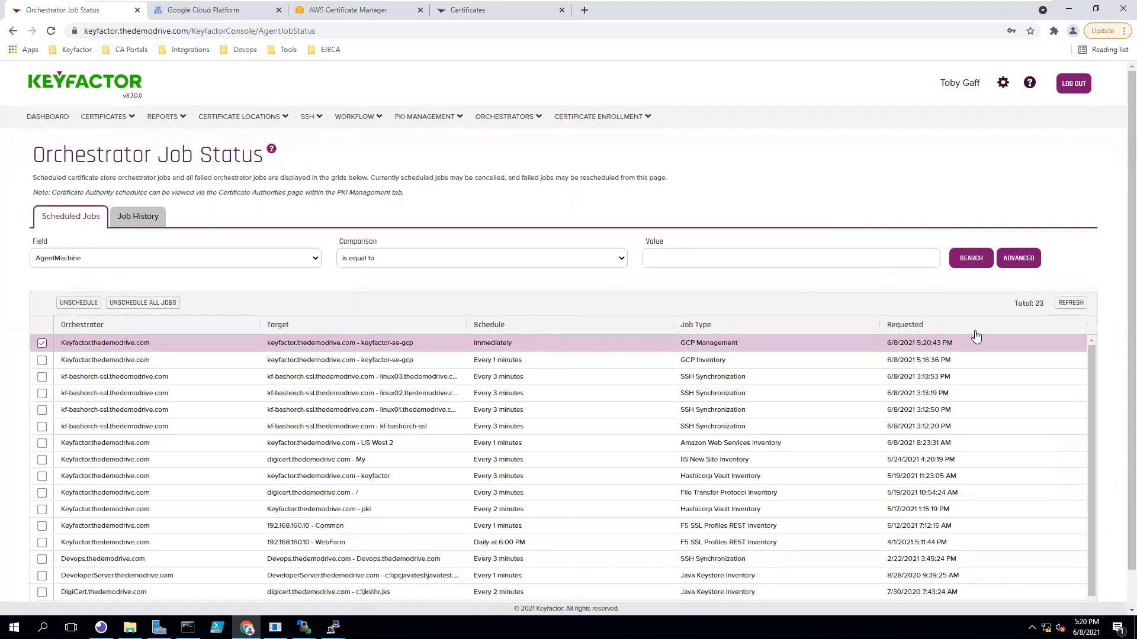
pyautogui.click(1071, 303)
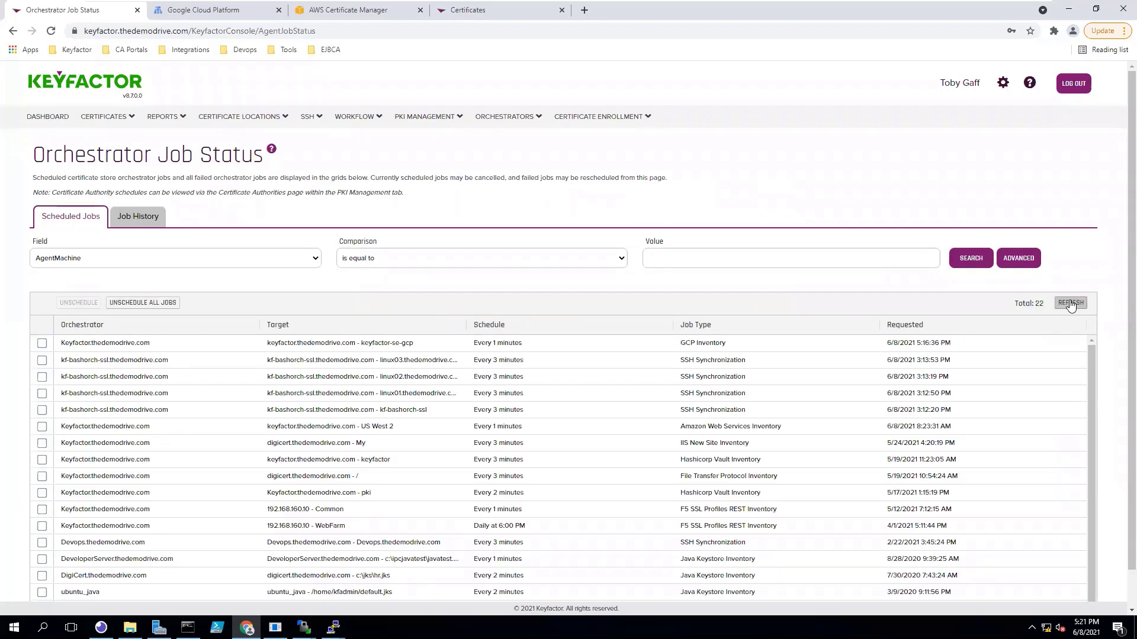
pyautogui.click(139, 218)
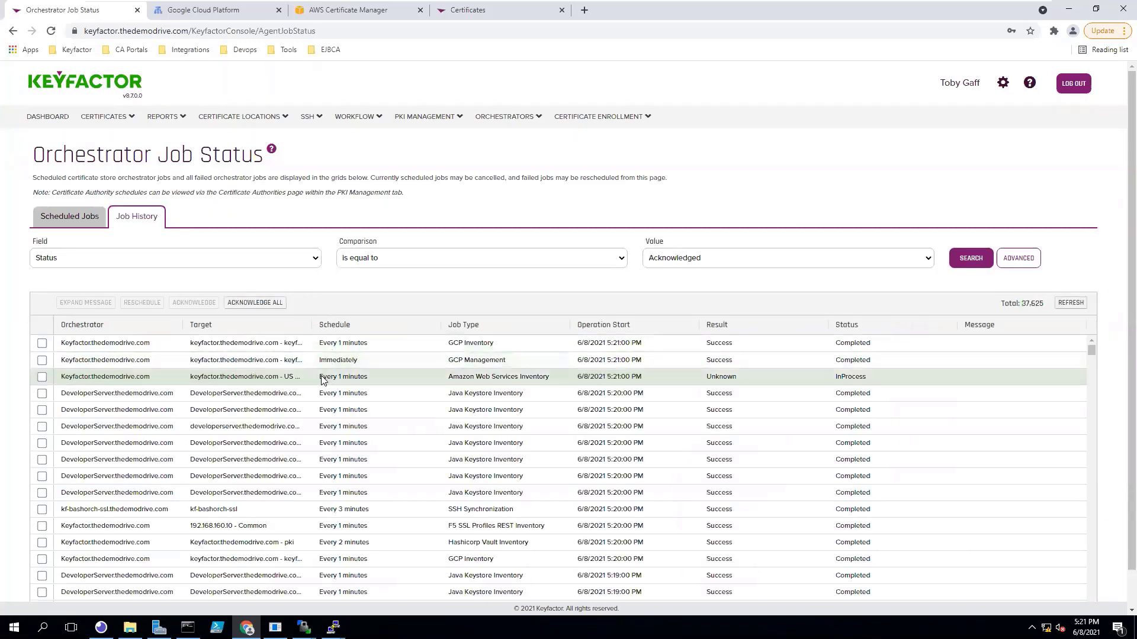
pyautogui.click(327, 361)
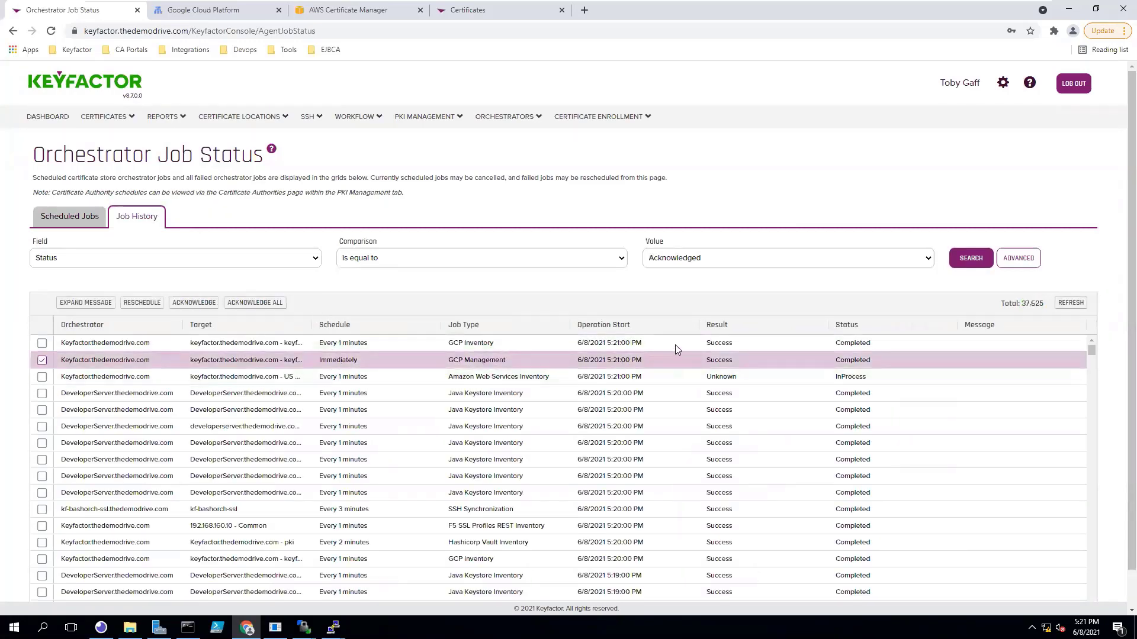
pyautogui.click(220, 11)
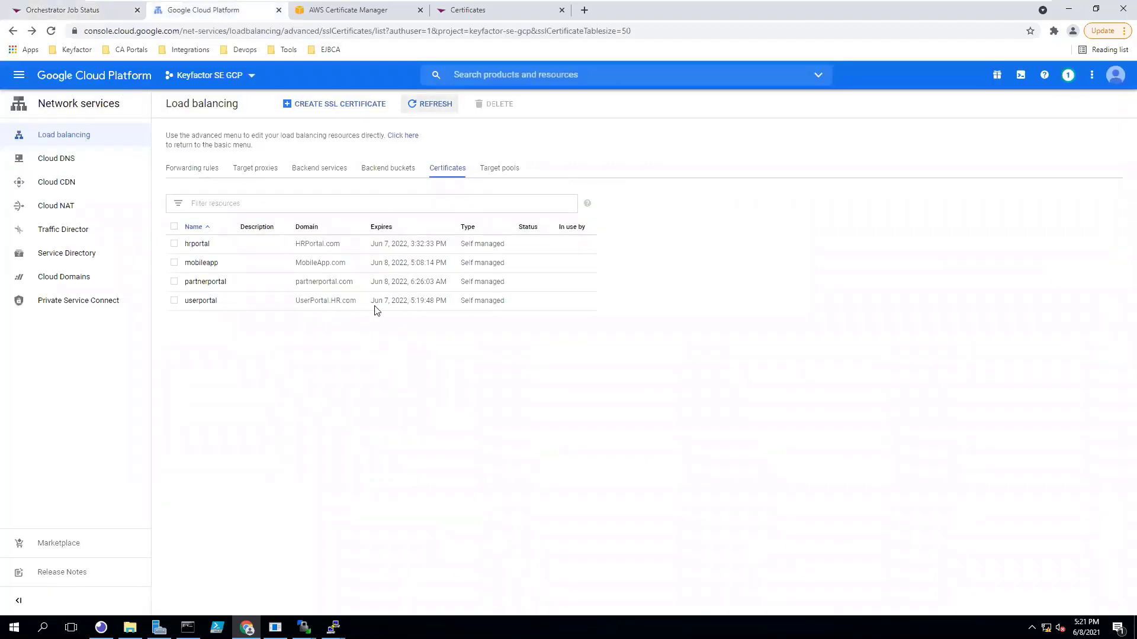
pyautogui.click(433, 111)
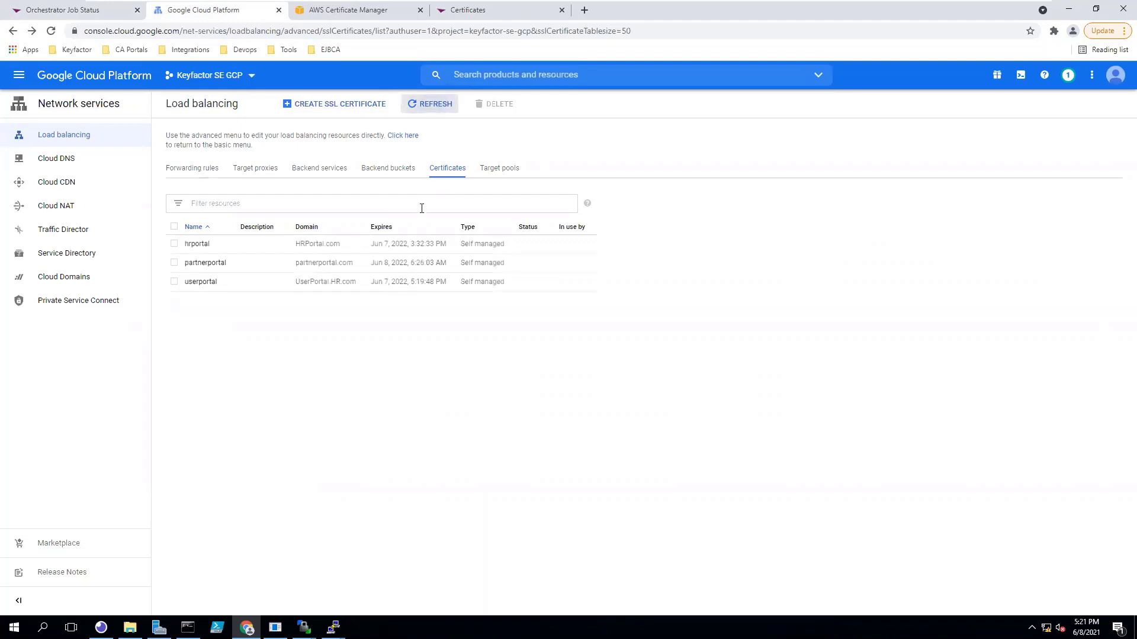